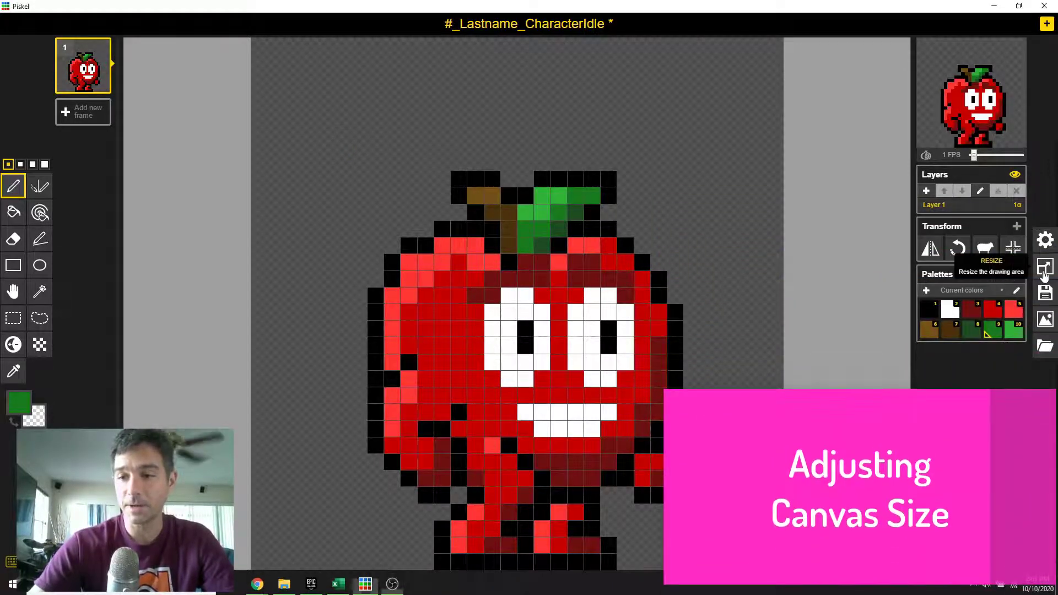
Step: Try resizing the canvas to 24 by 24 px anchored at the top-left corner, without scaling the content
left_click(1045, 274)
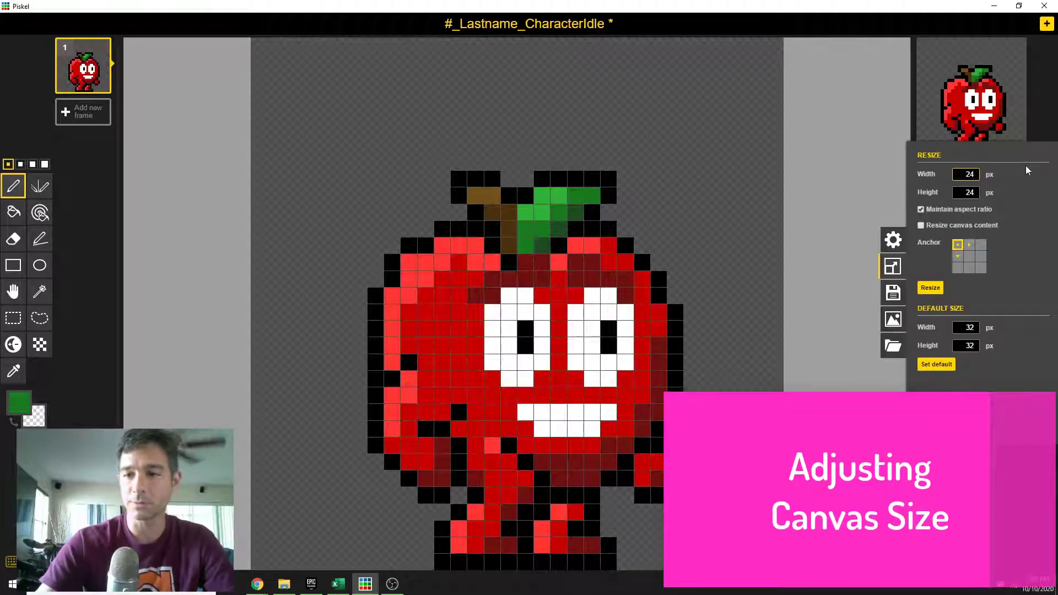
left_click(961, 174)
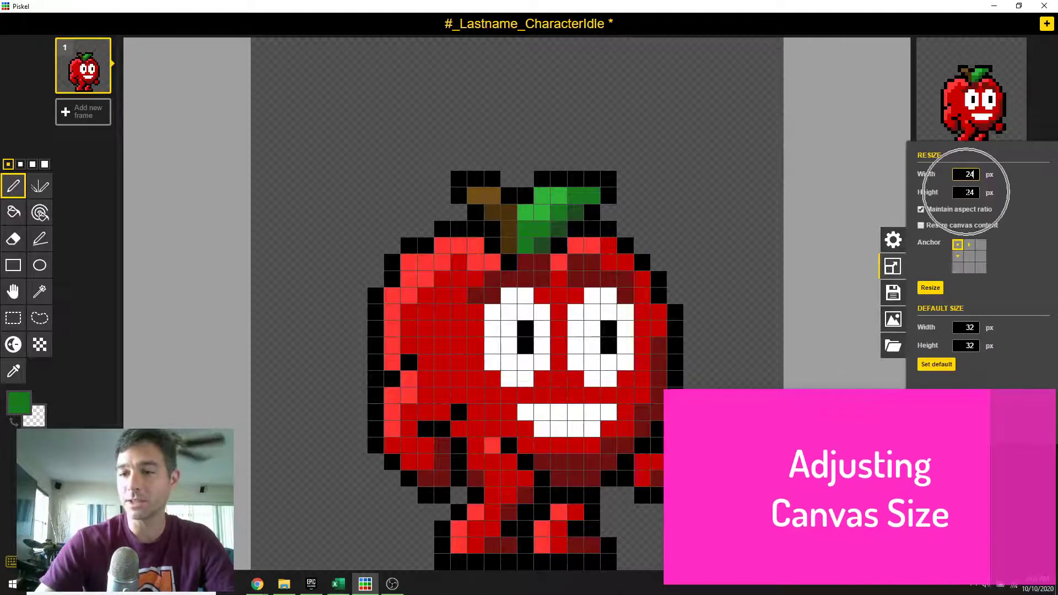
left_click(920, 210)
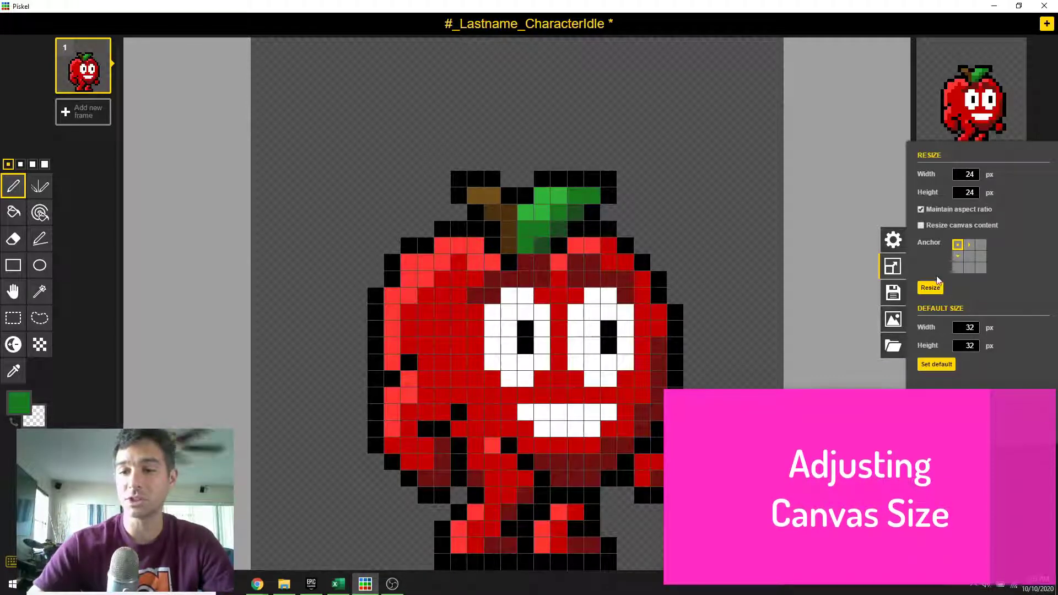
left_click(931, 288)
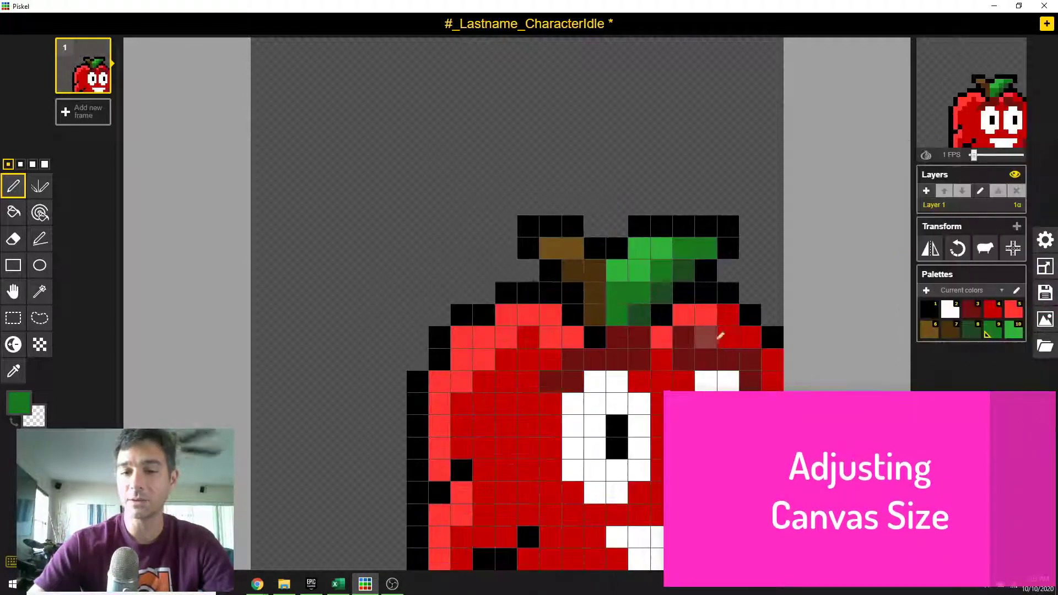
Step: Try moving the cropped apple up and toward the left of the canvas, and undo the move and the canvas resize
scroll(717, 338, "down", 1)
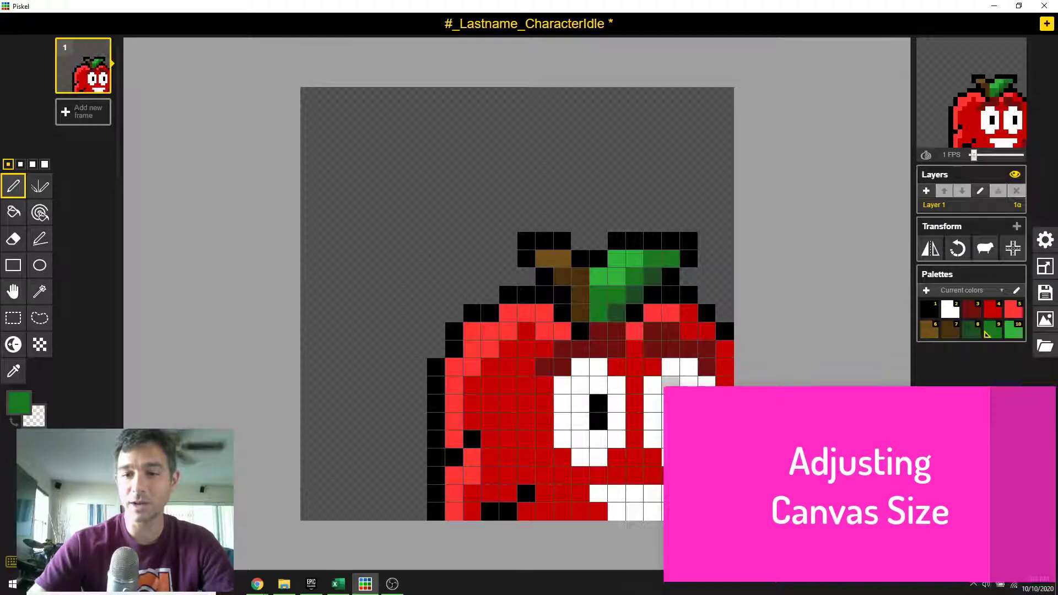
left_click(14, 290)
left_click_drag(437, 238, 390, 130)
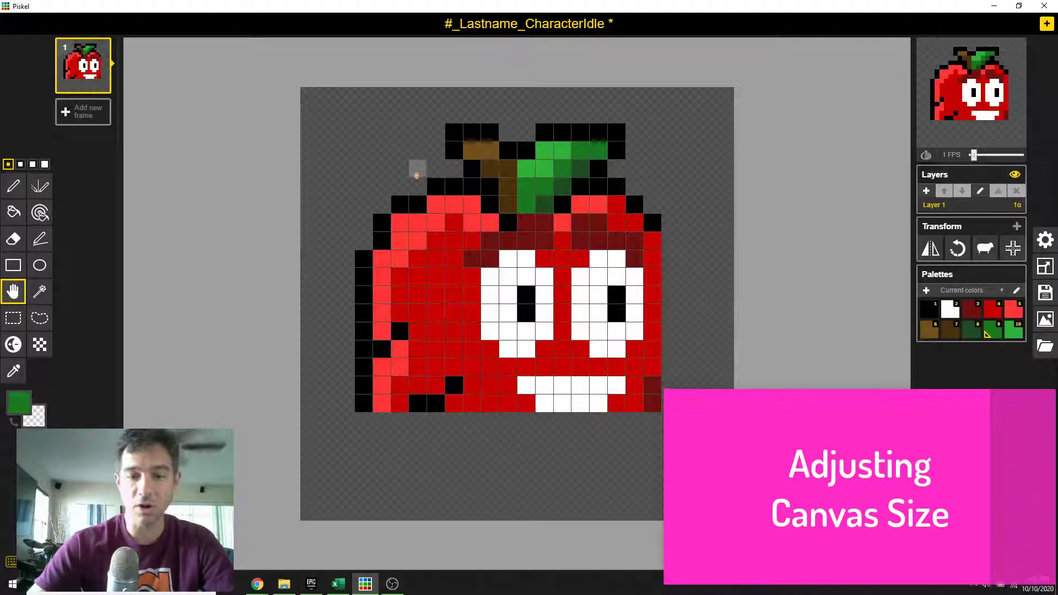
key("ctrl+z")
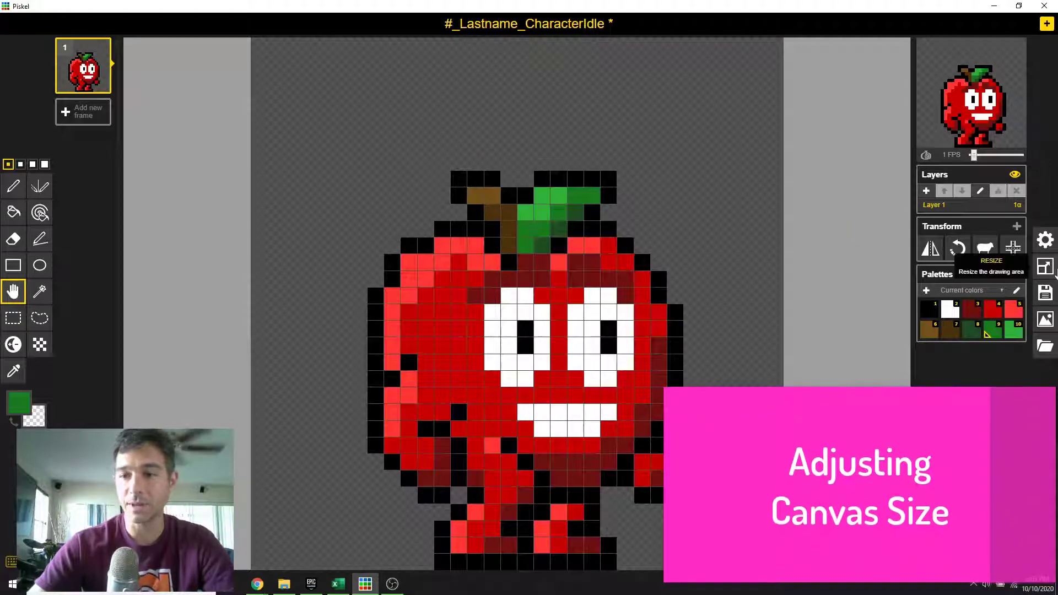
Step: Resize the canvas to 24 by 24 px anchored at the bottom centre, without scaling the content
left_click(1045, 268)
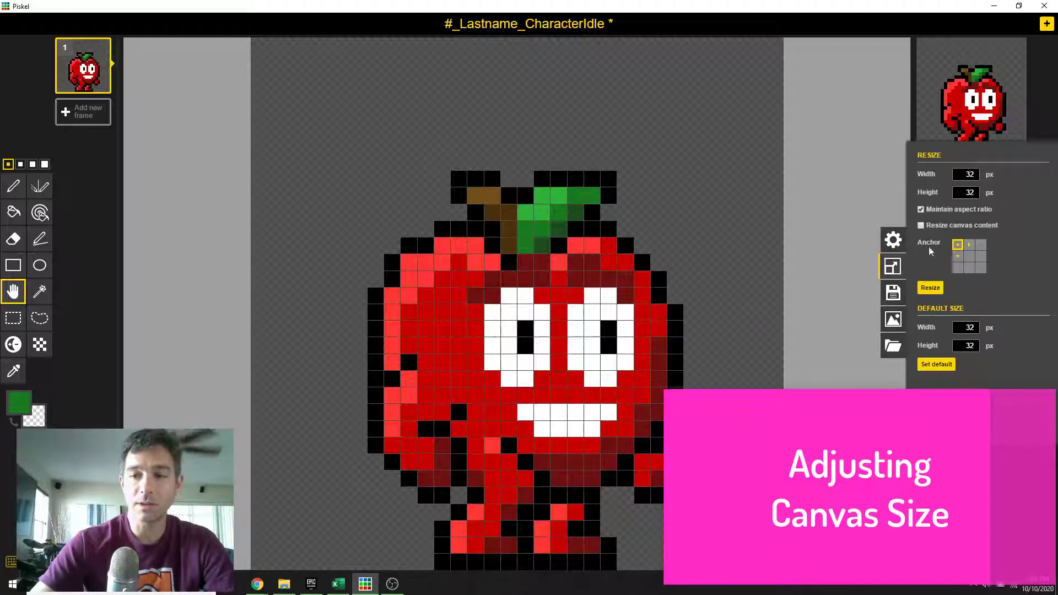
left_click(969, 268)
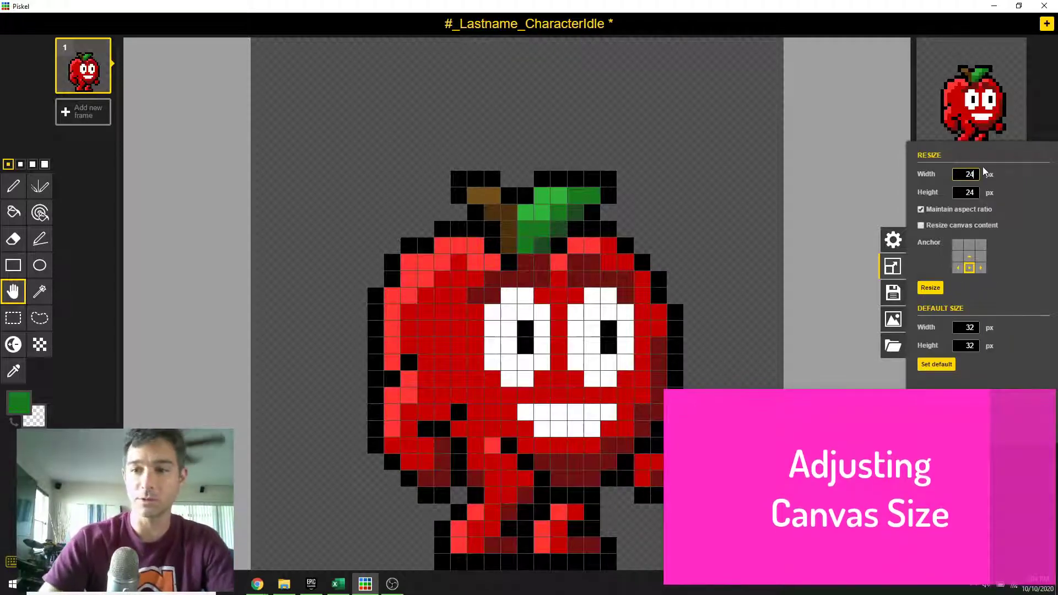
left_click(930, 287)
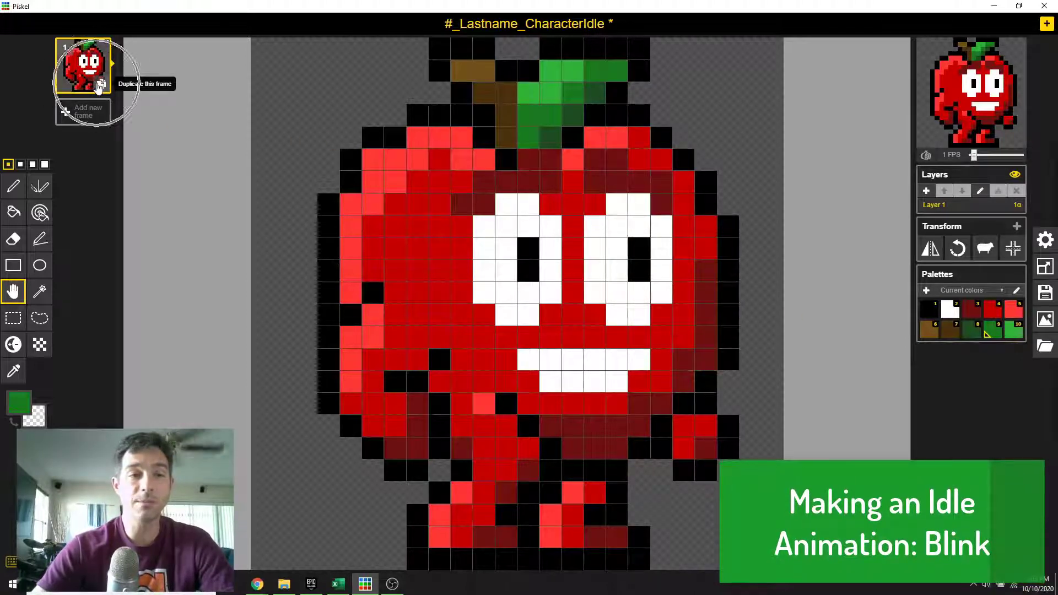
Step: Duplicate the first frame and make the second frame active for editing
left_click(80, 68)
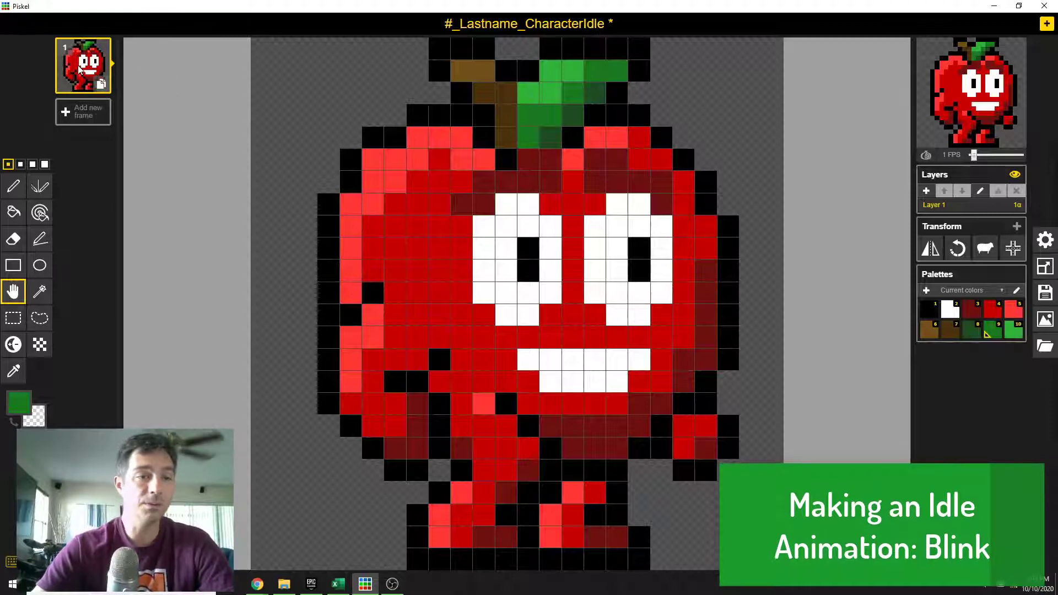
left_click(93, 62)
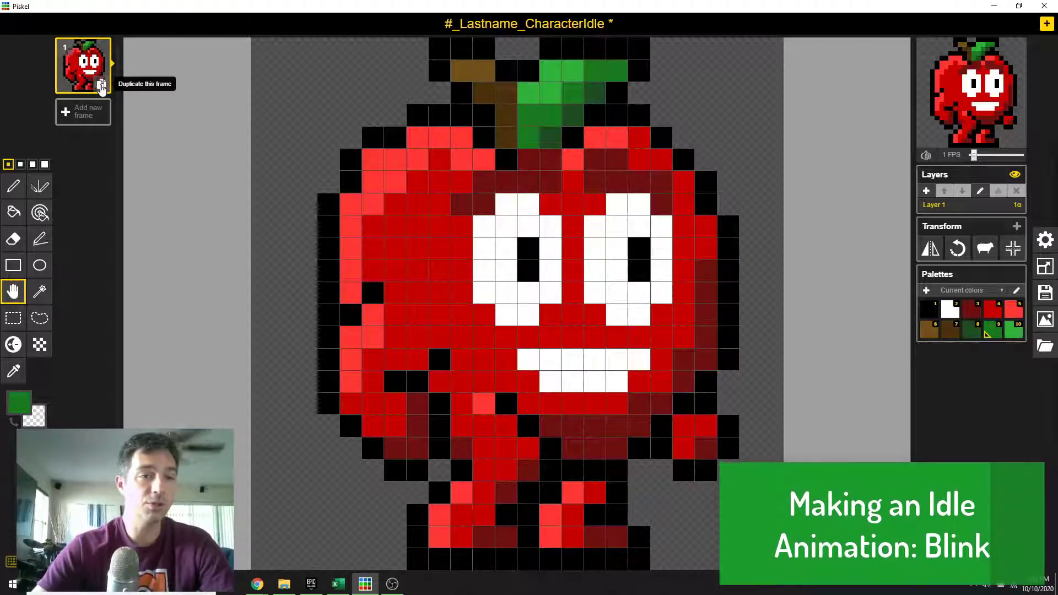
left_click(101, 85)
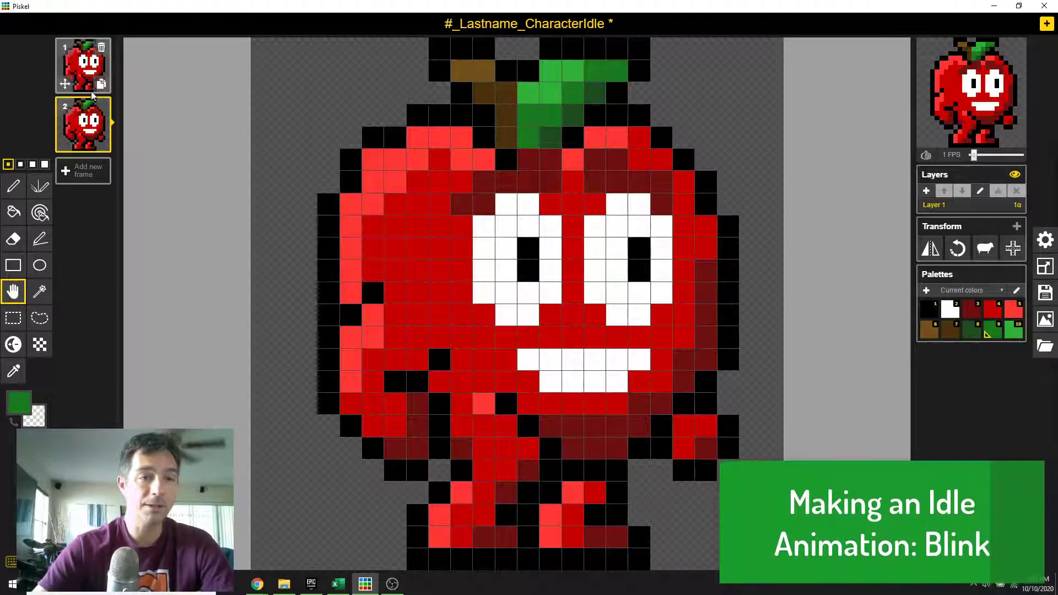
left_click(83, 75)
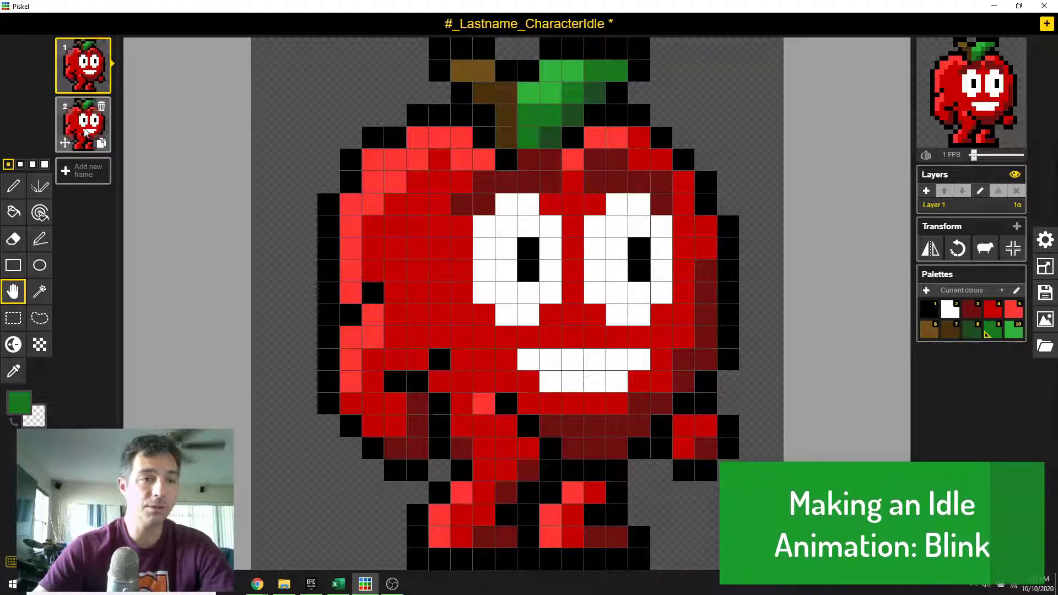
left_click(84, 132)
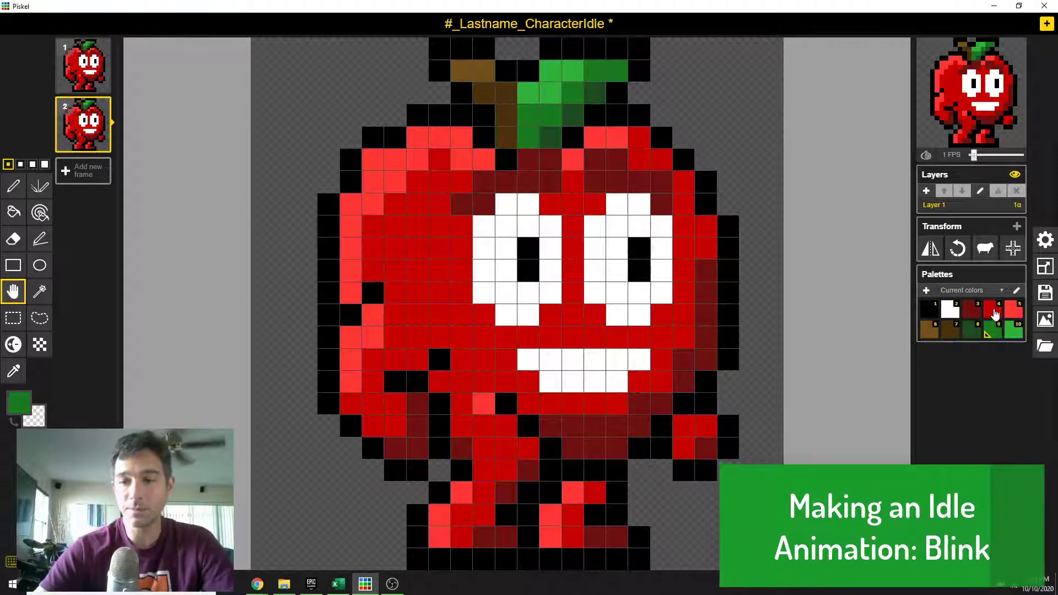
Step: Paint over both of the apple's eyes in frame 2 with the medium red body colour using the Pen tool
left_click(994, 314)
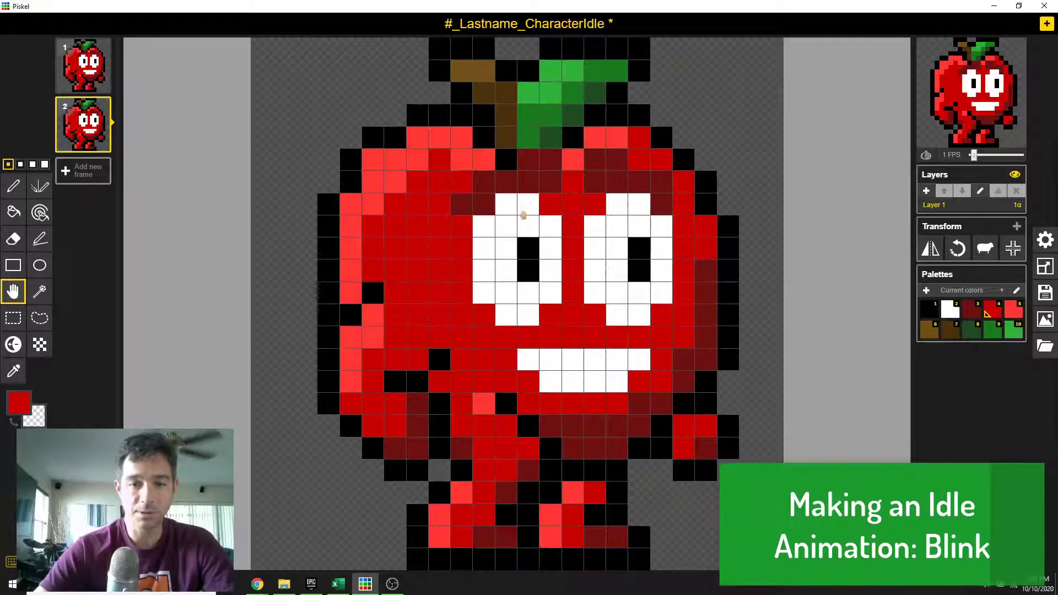
key("b")
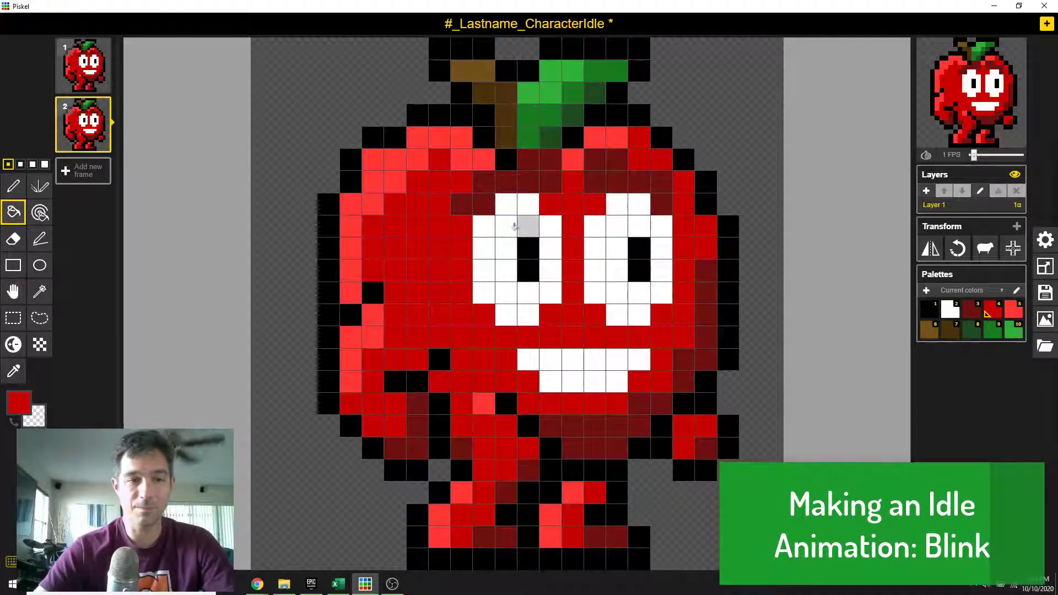
key("p")
mouse_move(528, 205)
left_mouse_down()
mouse_move(508, 226)
mouse_move(487, 228)
mouse_move(485, 252)
mouse_move(540, 224)
mouse_move(547, 241)
mouse_move(486, 271)
mouse_move(548, 263)
mouse_move(546, 281)
mouse_move(518, 288)
mouse_move(526, 302)
mouse_move(484, 292)
left_mouse_up()
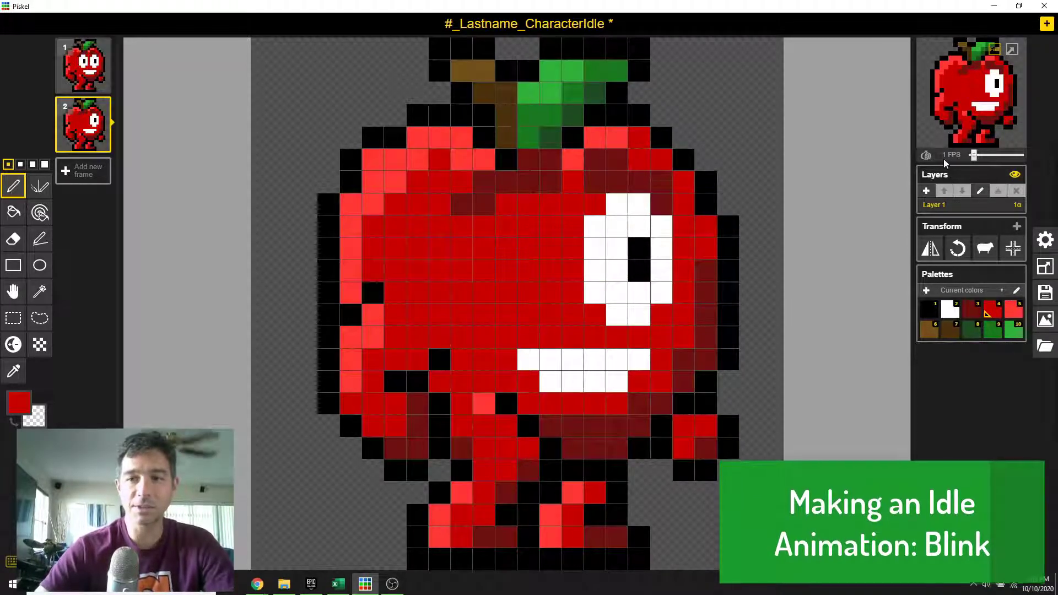
mouse_move(974, 155)
left_mouse_down()
mouse_move(992, 165)
mouse_move(973, 158)
left_mouse_up()
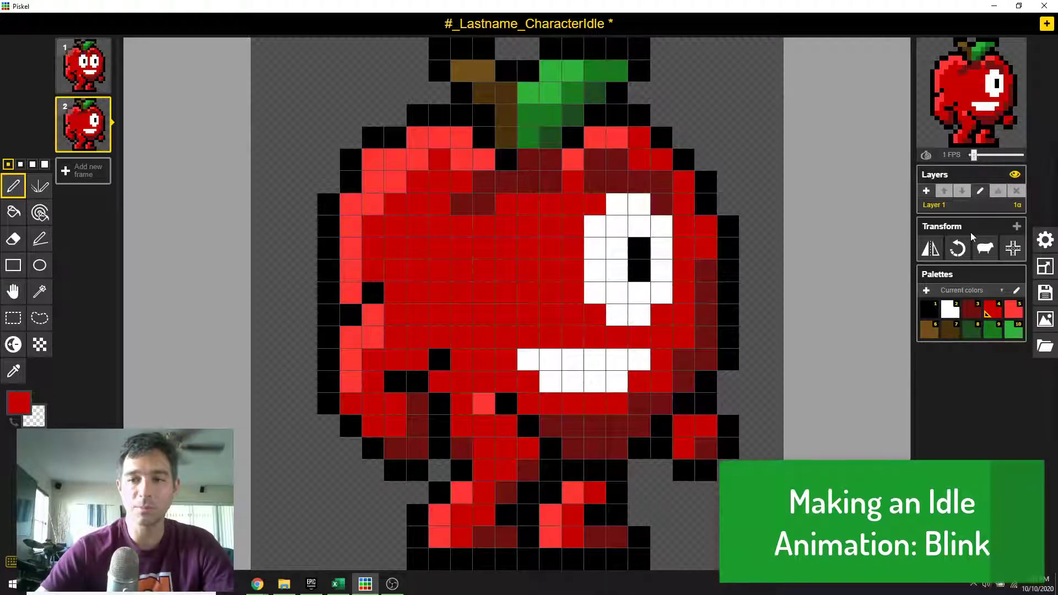
mouse_move(604, 221)
left_mouse_down()
mouse_move(595, 242)
mouse_move(628, 205)
mouse_move(658, 228)
mouse_move(626, 212)
mouse_move(640, 209)
mouse_move(612, 232)
mouse_move(615, 262)
mouse_move(588, 245)
mouse_move(631, 260)
mouse_move(607, 224)
mouse_move(607, 280)
mouse_move(620, 308)
mouse_move(670, 254)
mouse_move(664, 284)
left_mouse_up()
key("ctrl+z")
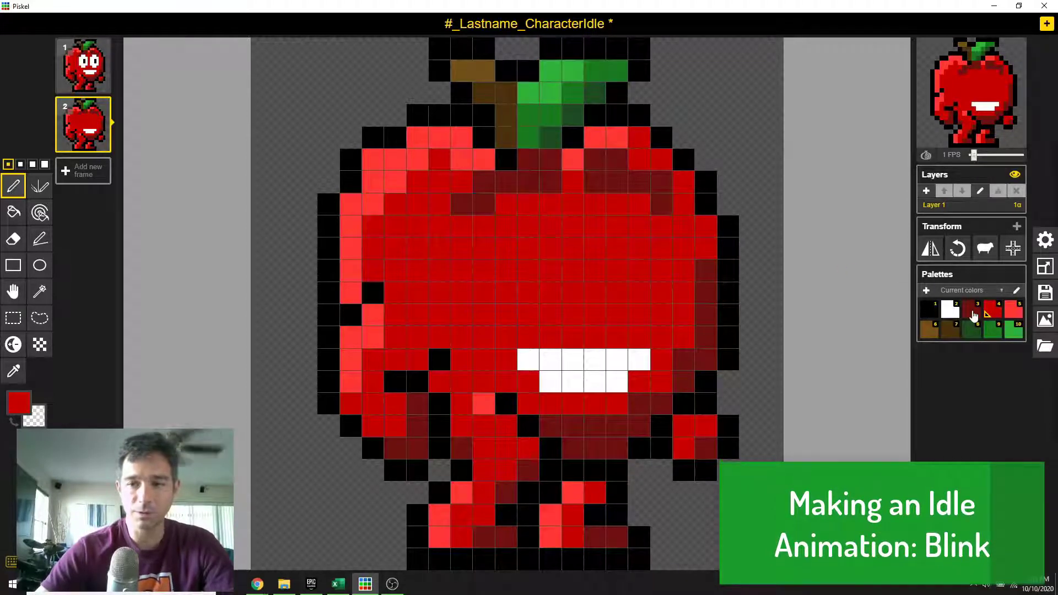
Step: Draw two closed eyes in black, each a three-pixel horizontal line with one lower pixel at its outer end
left_click(930, 312)
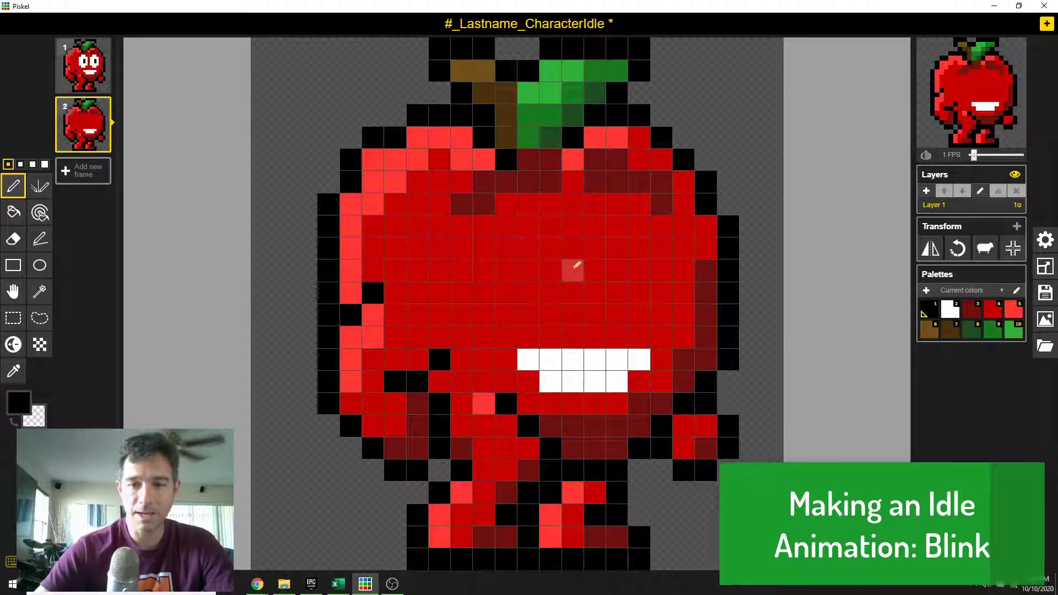
left_click(549, 271)
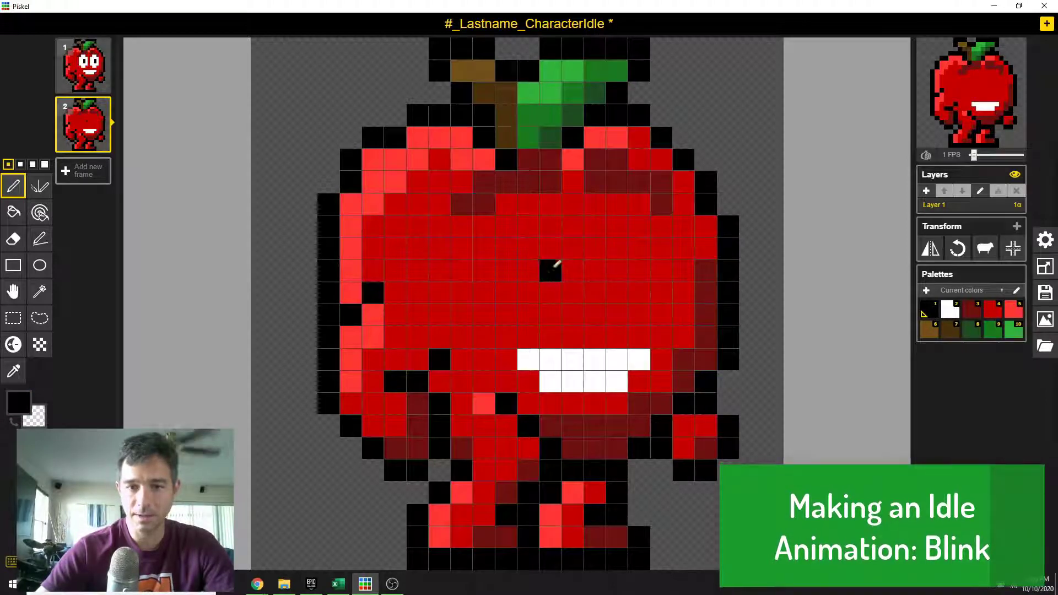
left_click(527, 271)
left_click(512, 271)
left_click(484, 292)
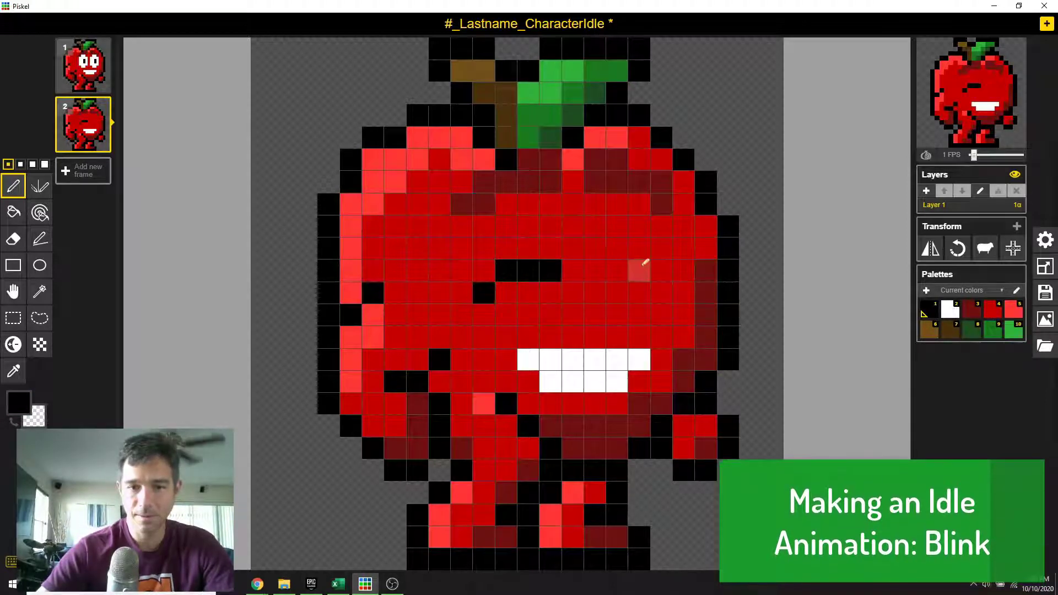
left_click(595, 270)
left_click(617, 270)
left_click(639, 270)
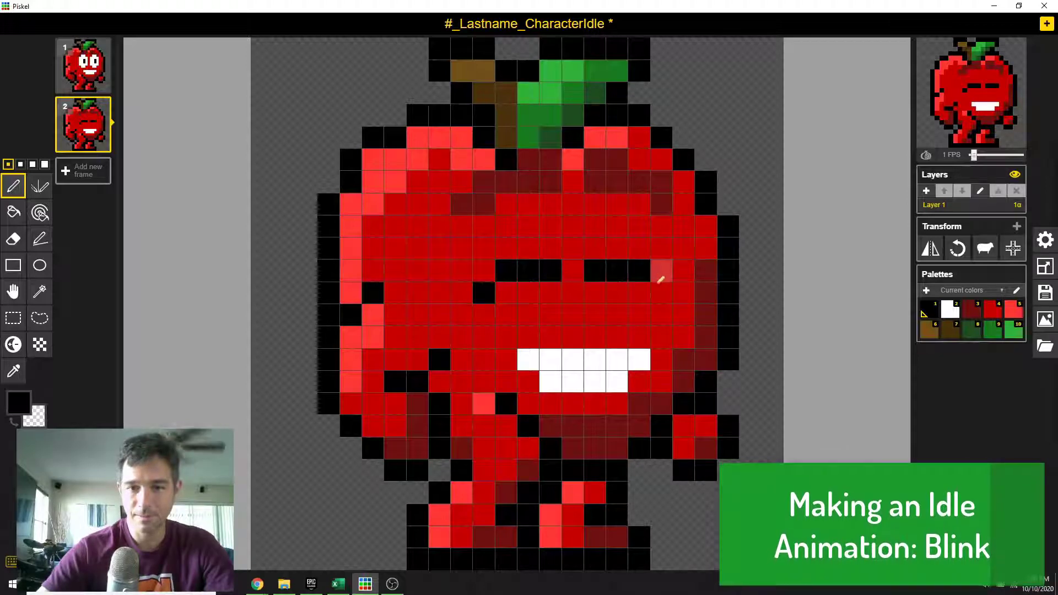
left_click(662, 292)
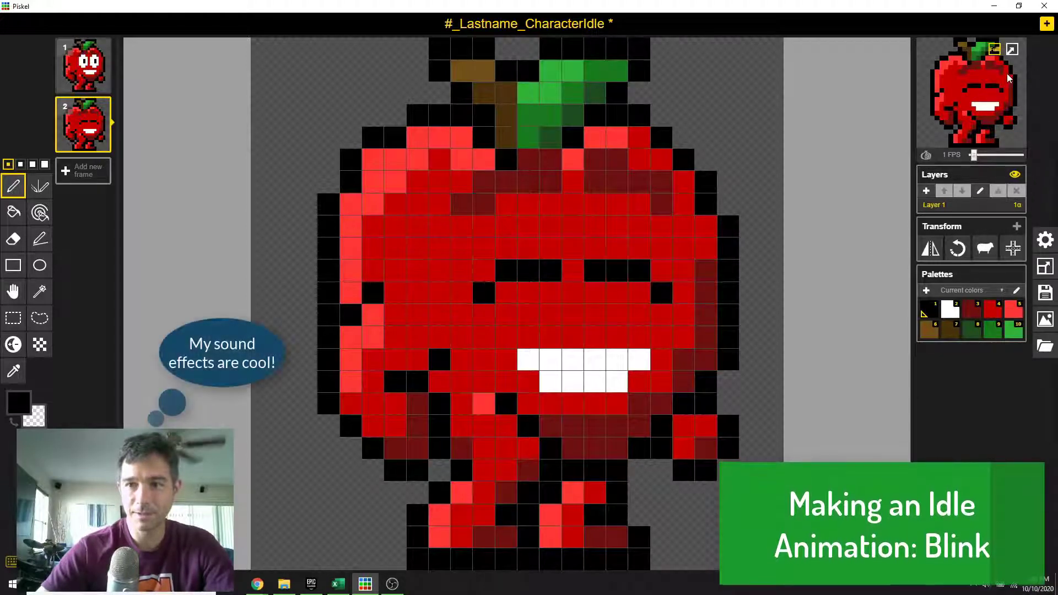
Step: Shade the left eyelid in dark red above the black closed-eye line
left_click(972, 310)
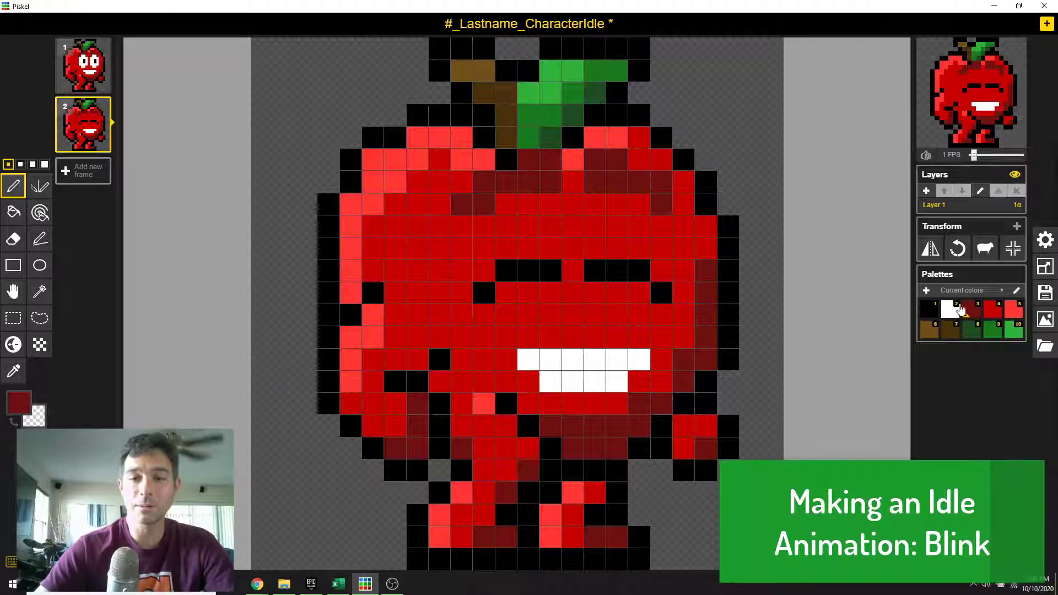
left_click(550, 226)
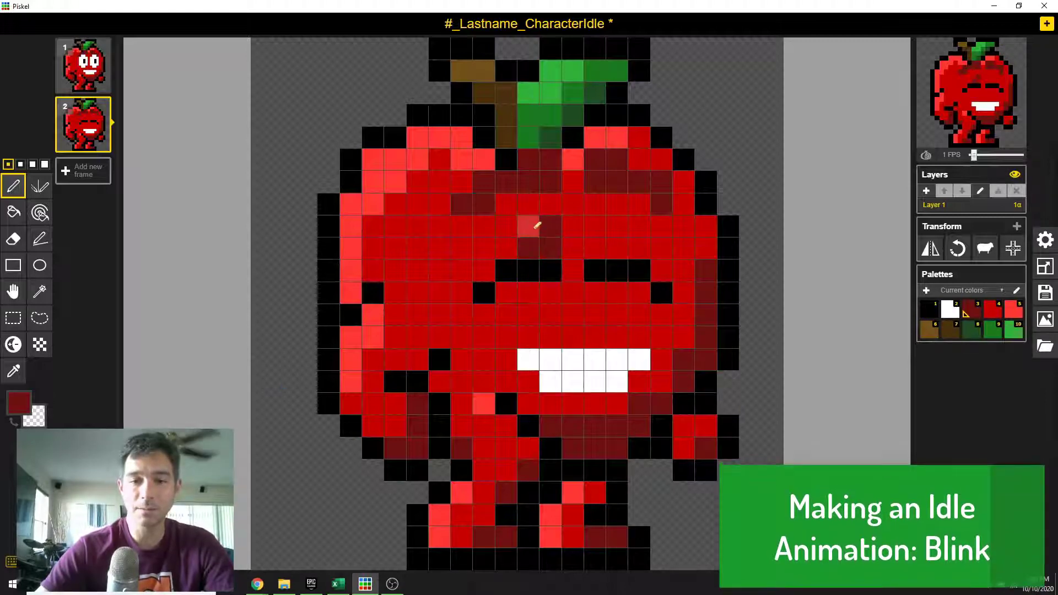
left_click(528, 226)
left_click(506, 225)
left_click(483, 270)
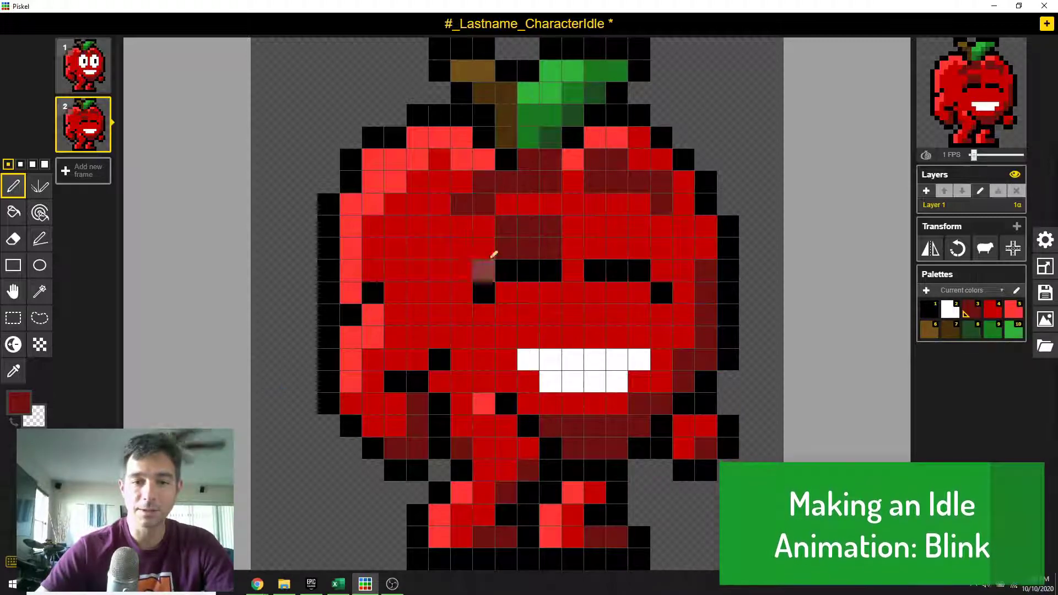
left_click(484, 248)
Step: Shade the right eyelid in dark red above the black closed-eye line
left_click(617, 248)
left_click(595, 248)
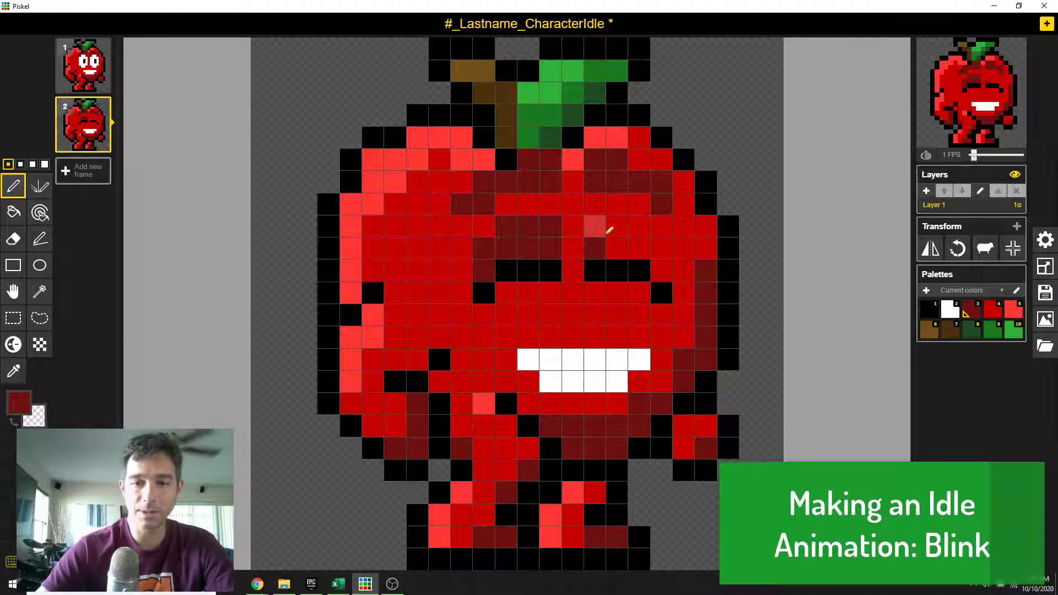
left_click(595, 226)
left_click(617, 226)
left_click(639, 226)
left_click(639, 248)
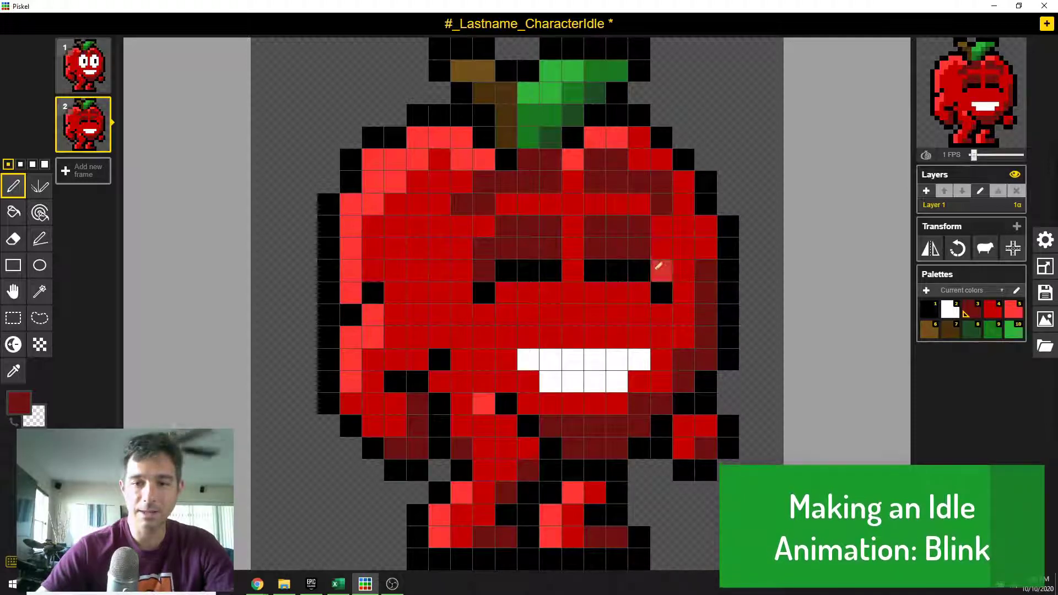
left_click(661, 270)
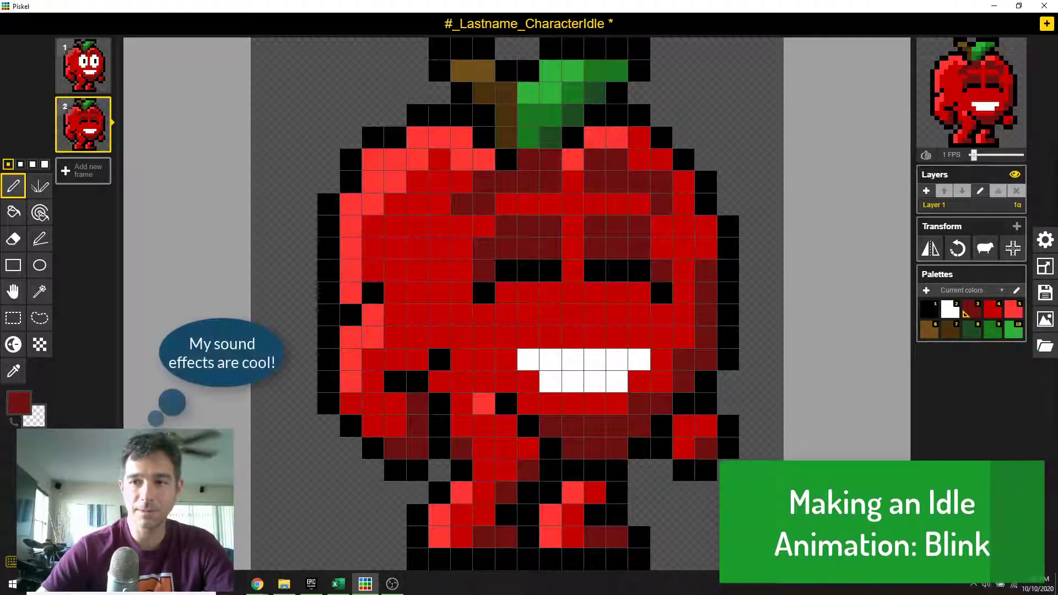
Step: Set the animation speed to 5 FPS and add dark red shading beneath both closed eyes
left_click(982, 155)
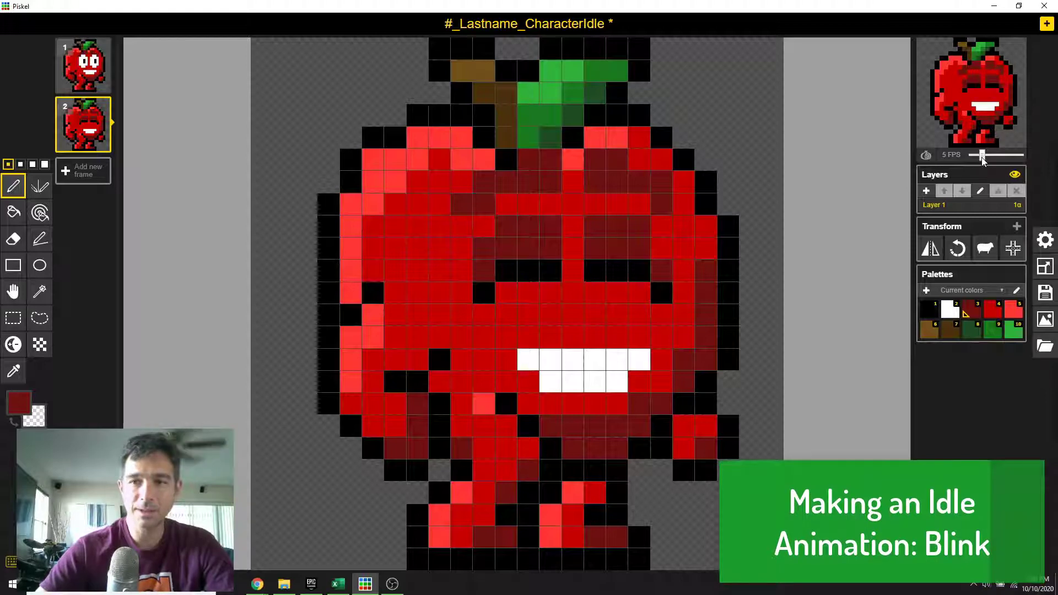
left_click_drag(595, 288, 640, 289)
mouse_move(551, 289)
left_mouse_down()
mouse_move(494, 309)
mouse_move(534, 312)
left_mouse_up()
left_click(619, 311)
left_click(637, 309)
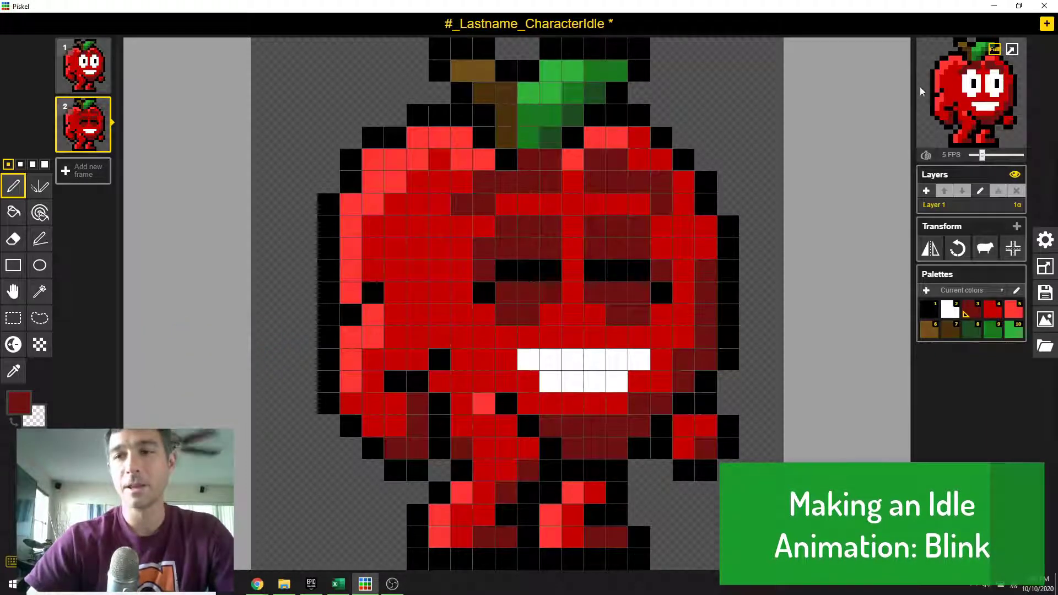
Step: Set the animation speed to 0 FPS and add light red highlight pixels along the upper-left edges of both eyelids
left_click_drag(982, 156, 971, 156)
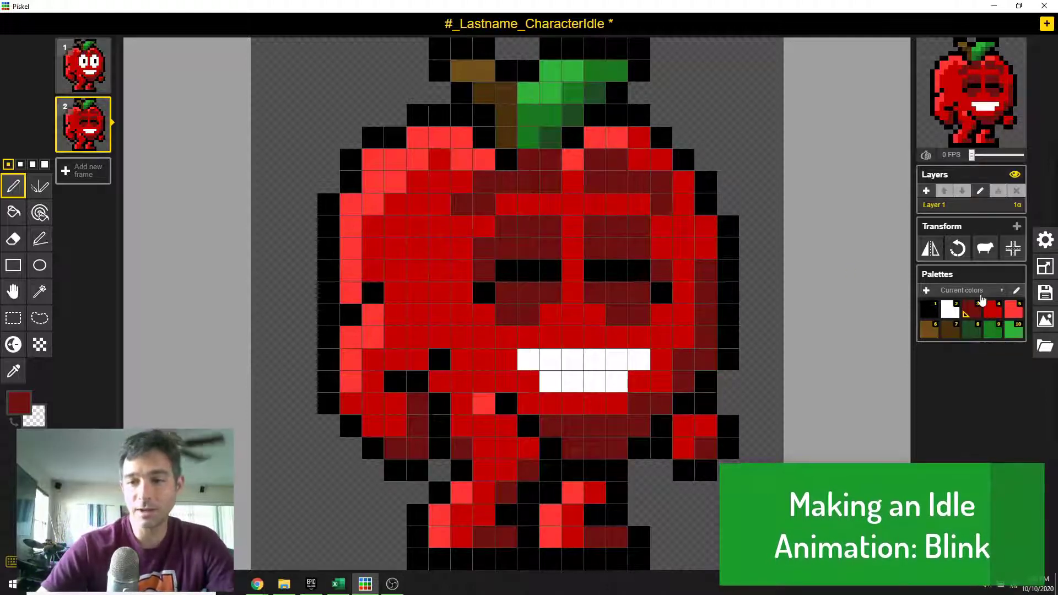
left_click(506, 226)
left_click(484, 248)
left_click(484, 270)
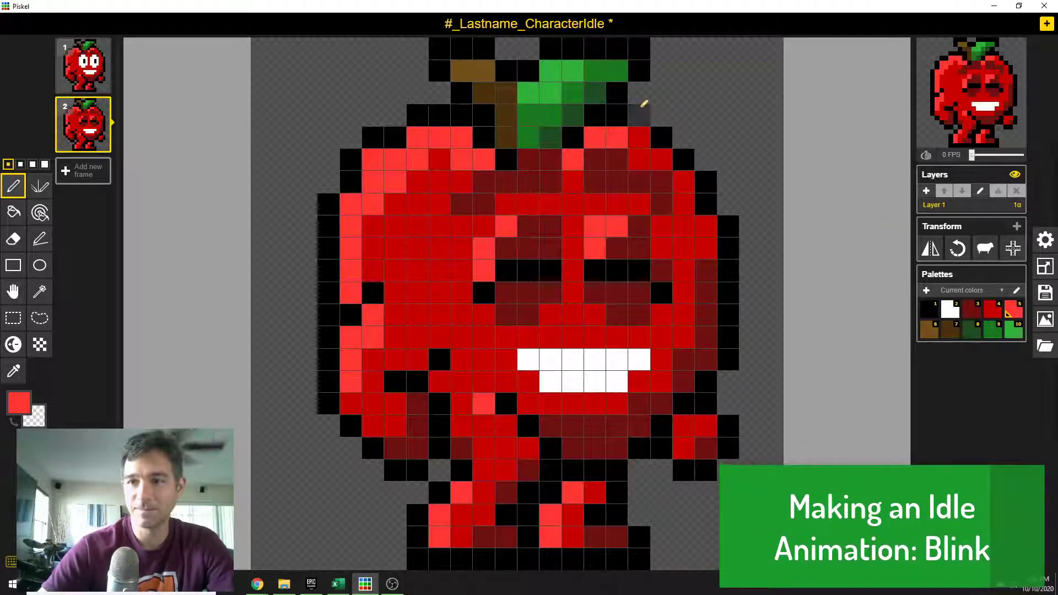
Step: Set the animation speed to 1 FPS and place a duplicate of the open-eyed first frame at the end of the sequence
mouse_move(995, 84)
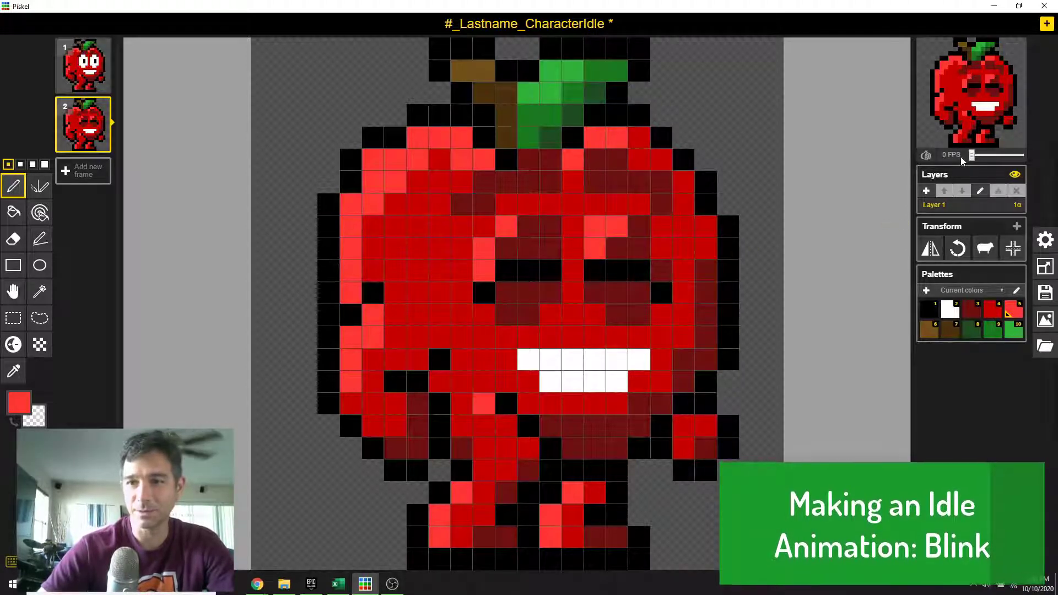
left_click_drag(971, 156, 974, 156)
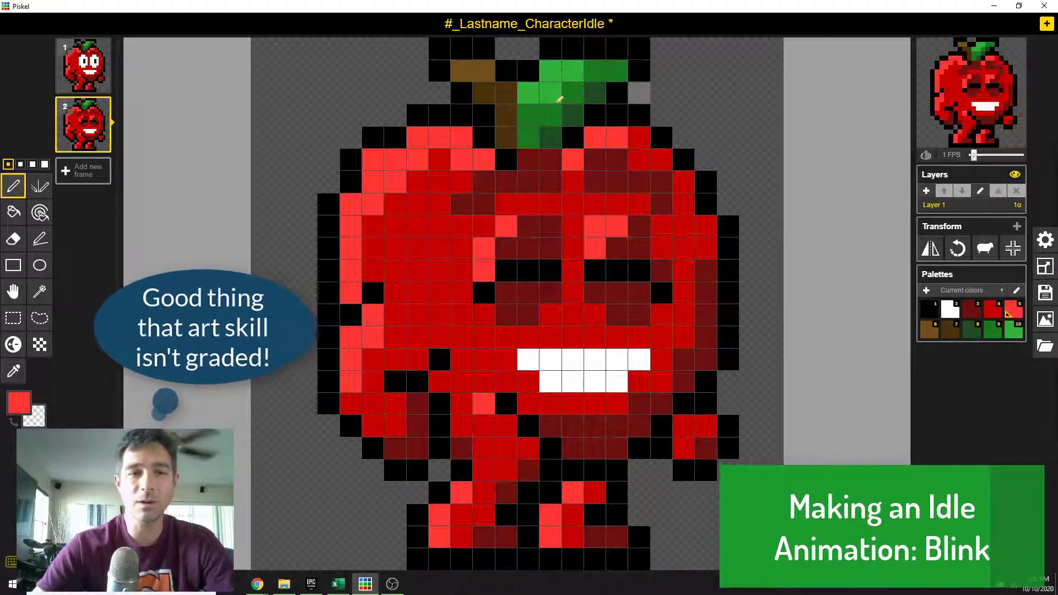
left_click(87, 67)
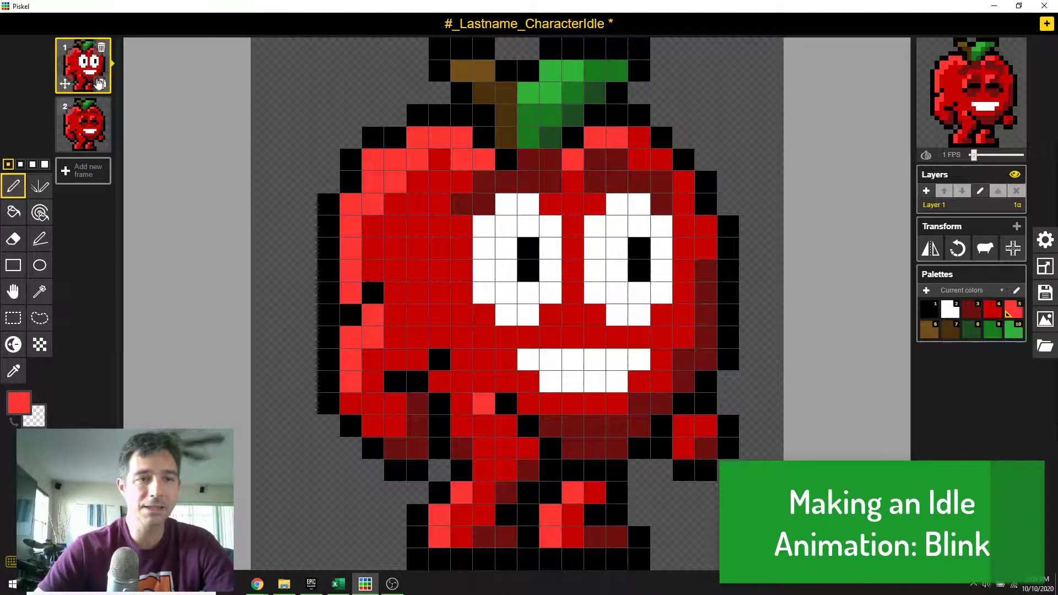
left_click(101, 85)
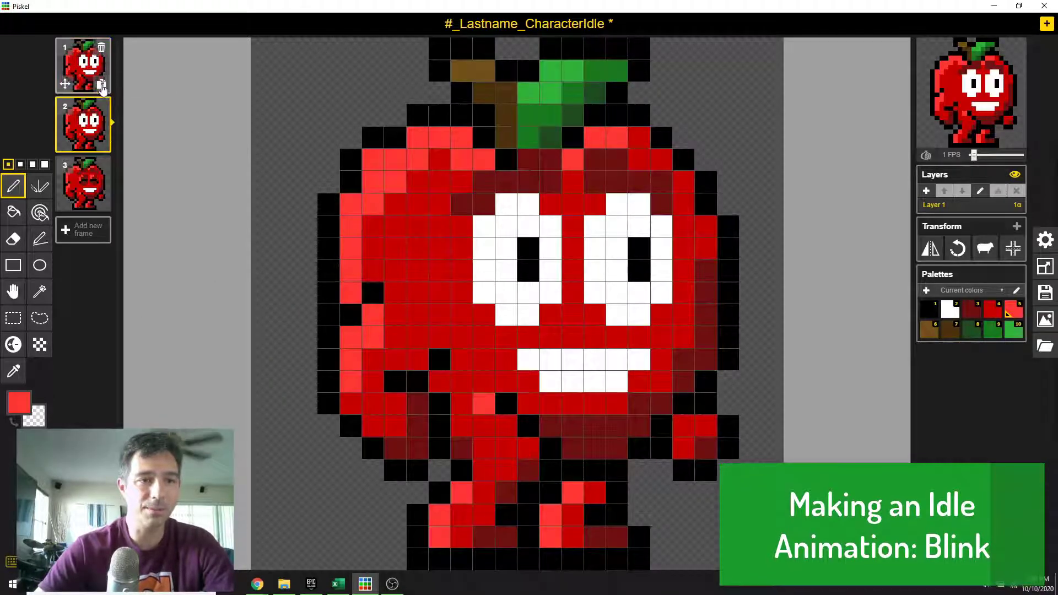
left_click_drag(82, 117, 83, 182)
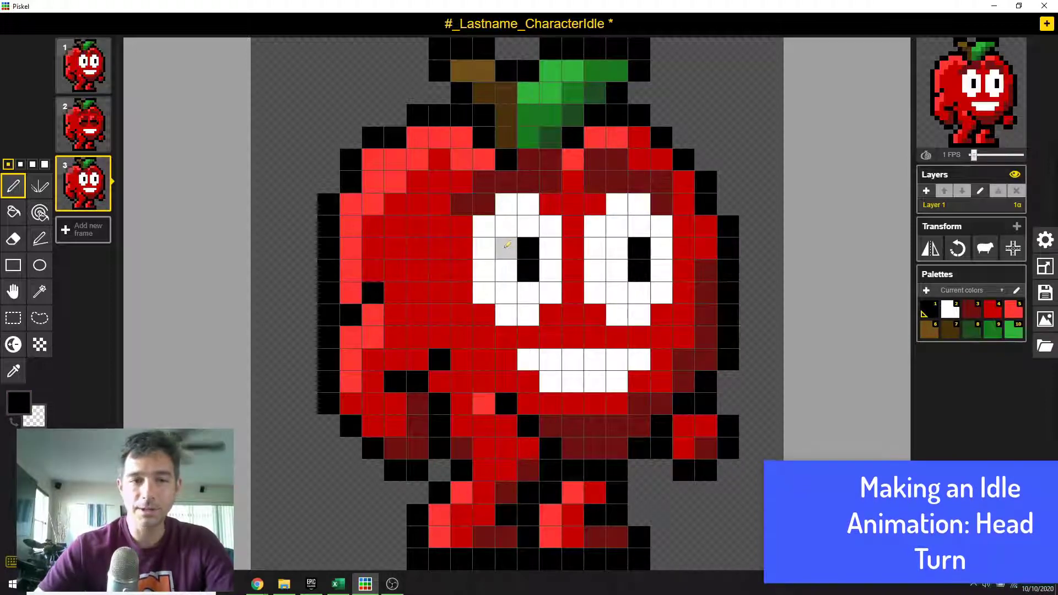
Step: Shift both pupils one pixel to the left on frame 3, painting the new pixels black and the old ones white
left_click_drag(507, 245, 510, 261)
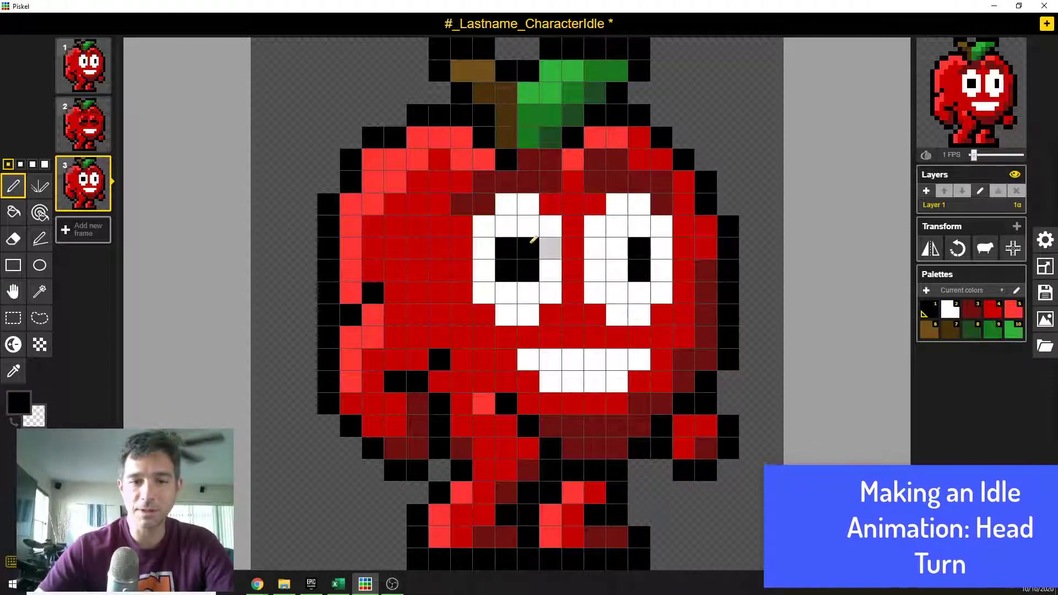
left_click(620, 245)
left_click(617, 269)
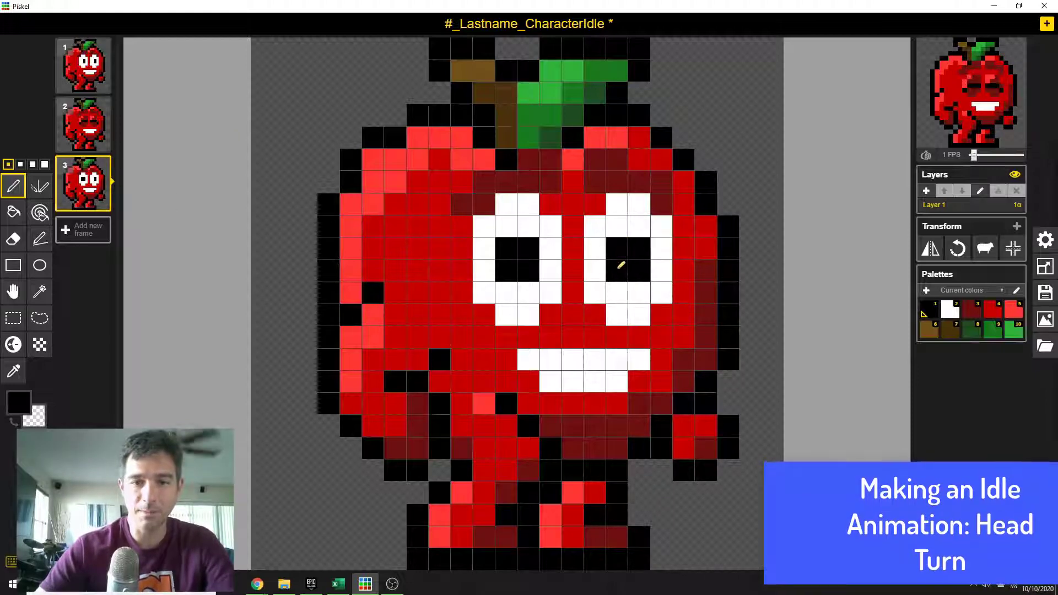
left_click(937, 316)
right_click(948, 312)
left_click(640, 226)
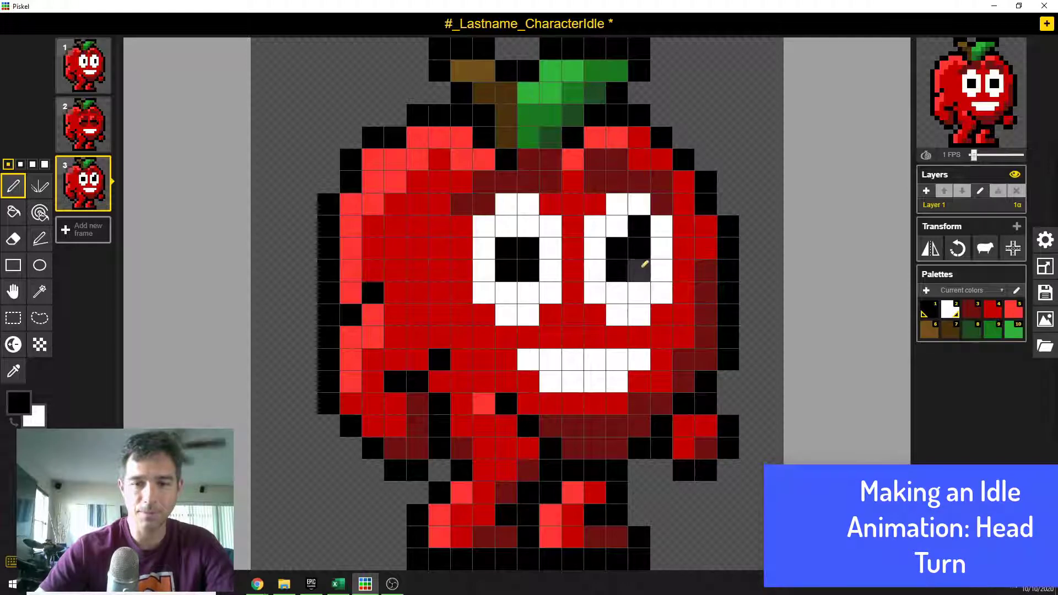
right_click_drag(639, 226, 638, 269)
right_click_drag(528, 245, 530, 269)
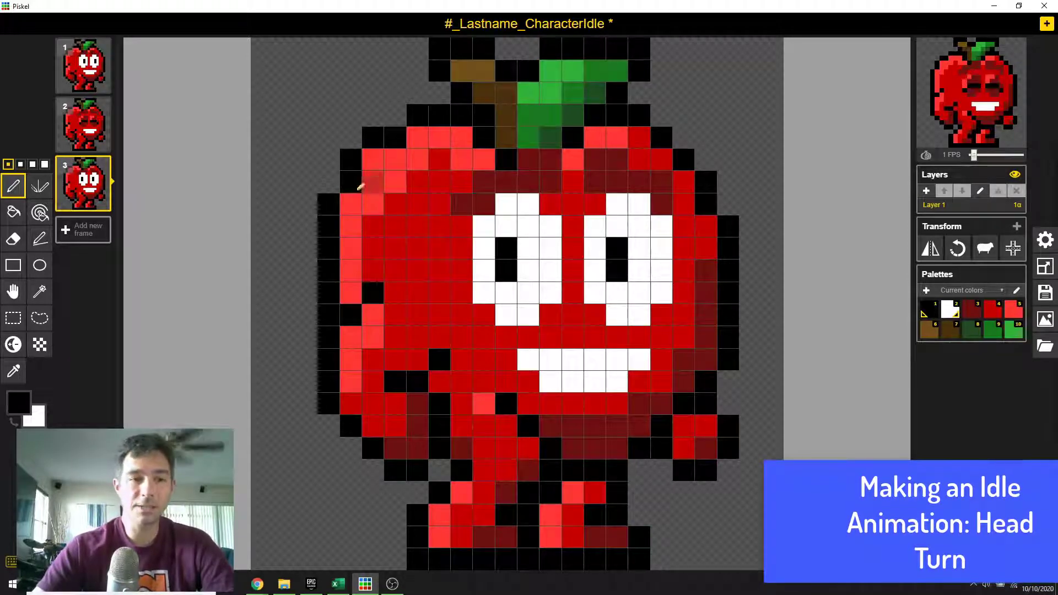
Step: Duplicate the first frame and move the copy between the blink frame and the frame with shifted pupils
left_click(91, 78)
left_click(101, 83)
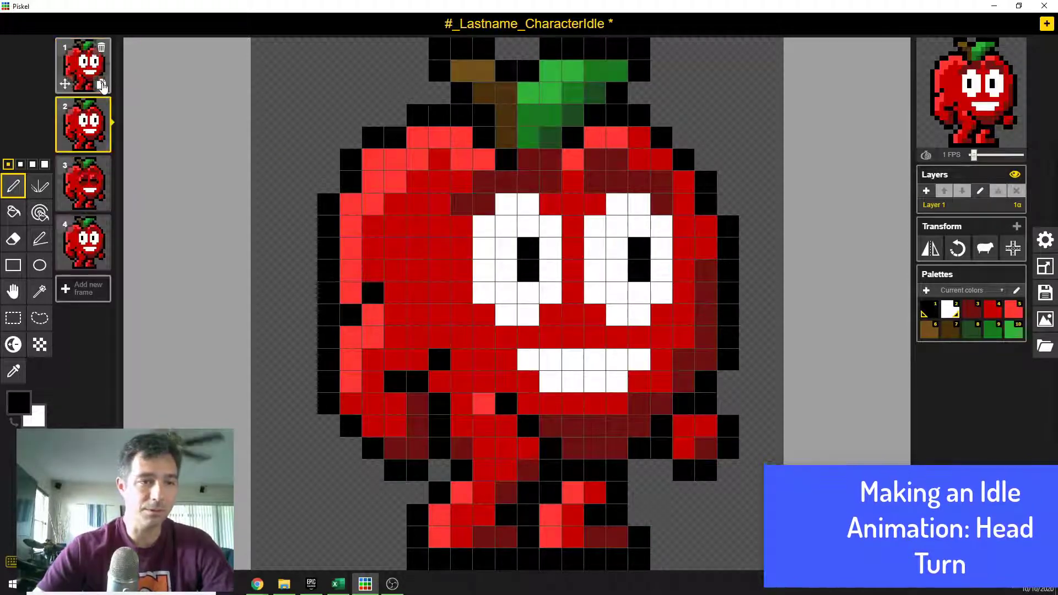
left_click_drag(88, 124, 137, 164)
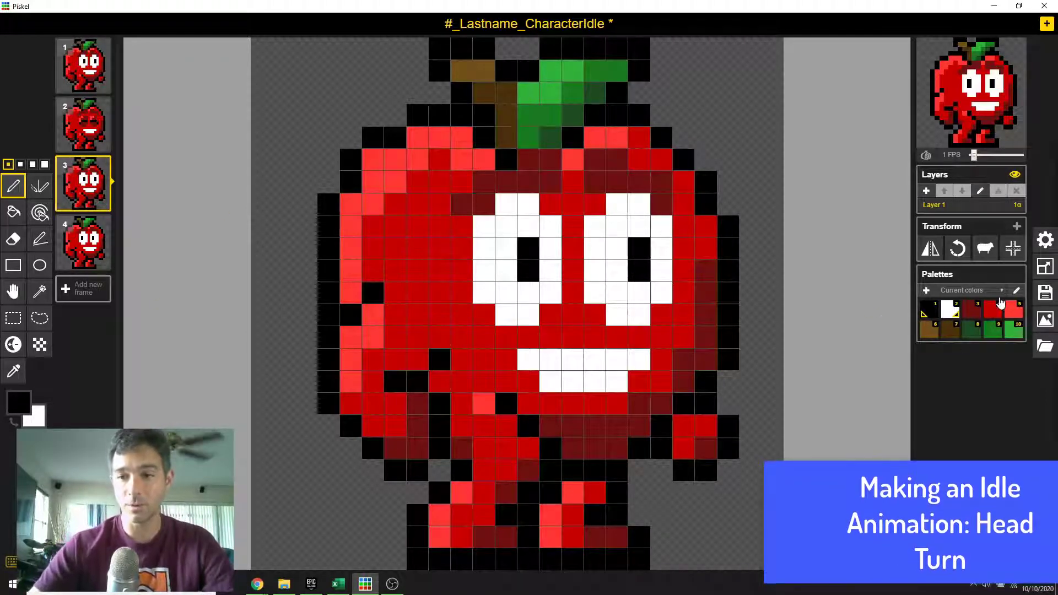
left_click(15, 321)
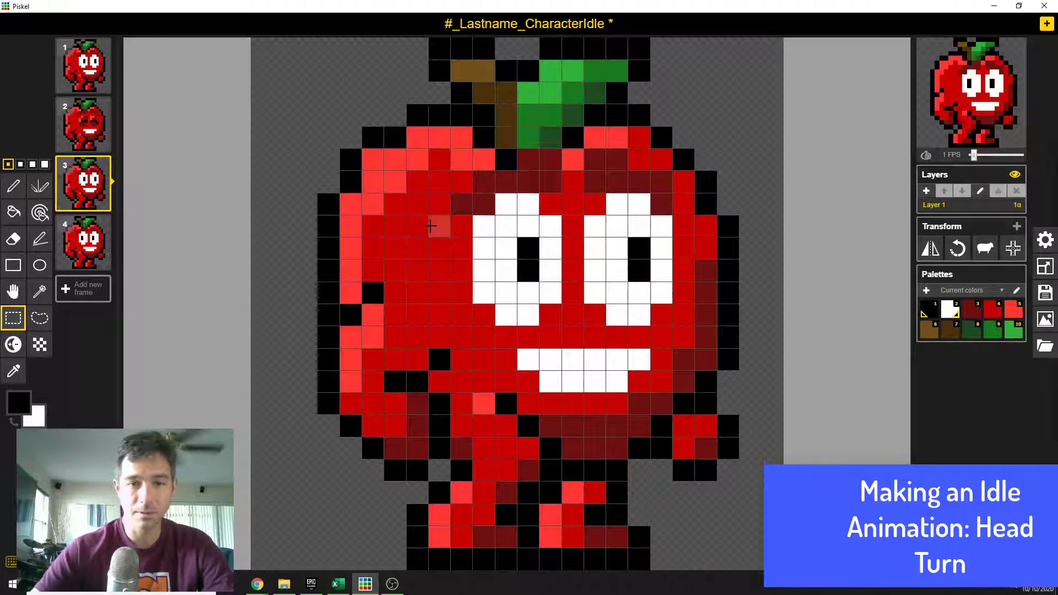
left_click_drag(462, 160, 658, 381)
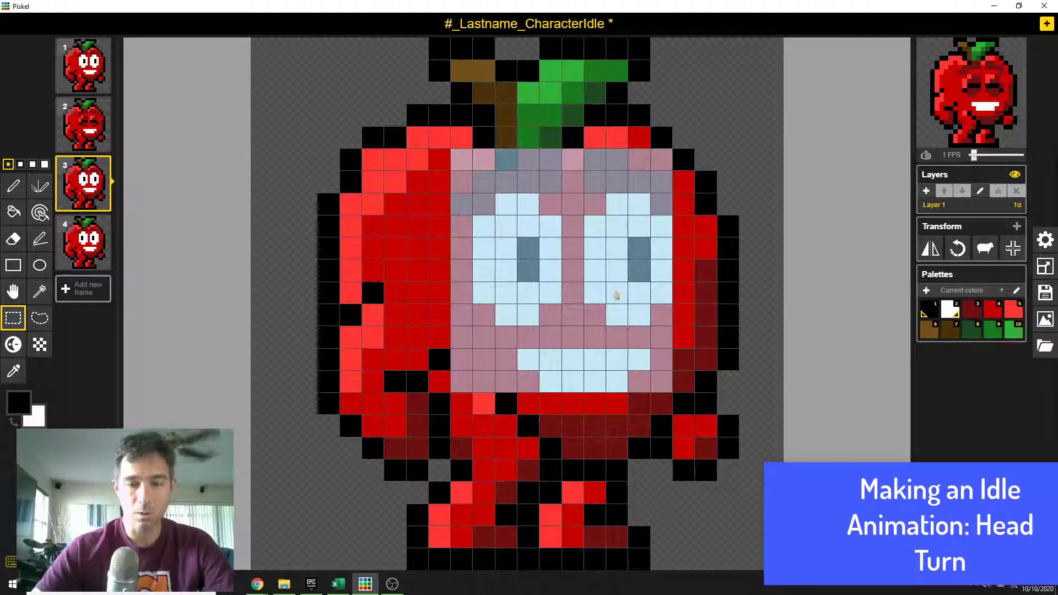
key("Delete")
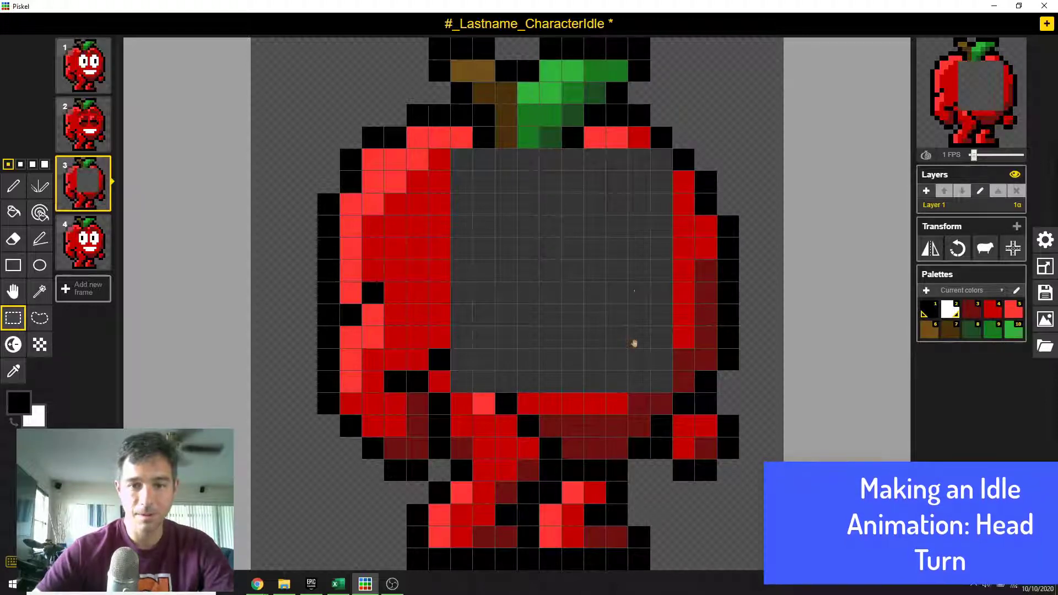
key("ctrl+v")
left_click(750, 378)
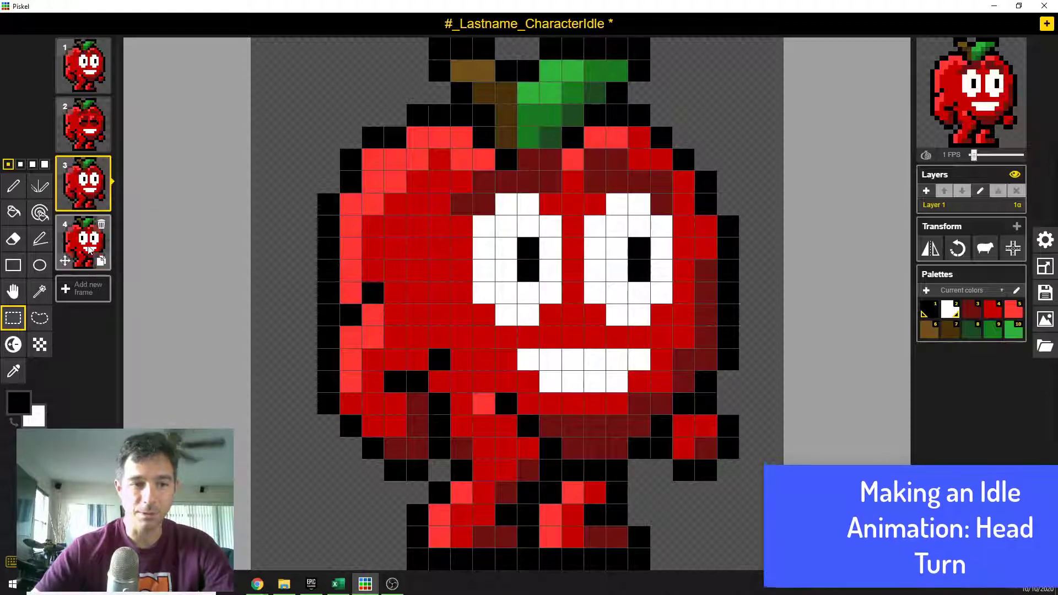
Step: Duplicate frame 4, which has the shifted pupils
left_click(89, 249)
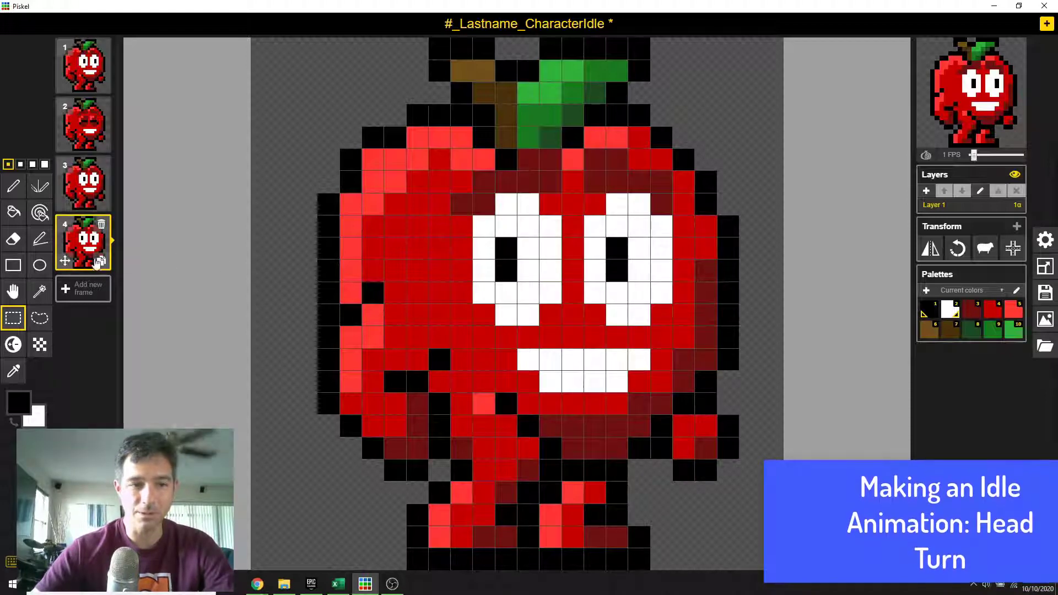
left_click(100, 262)
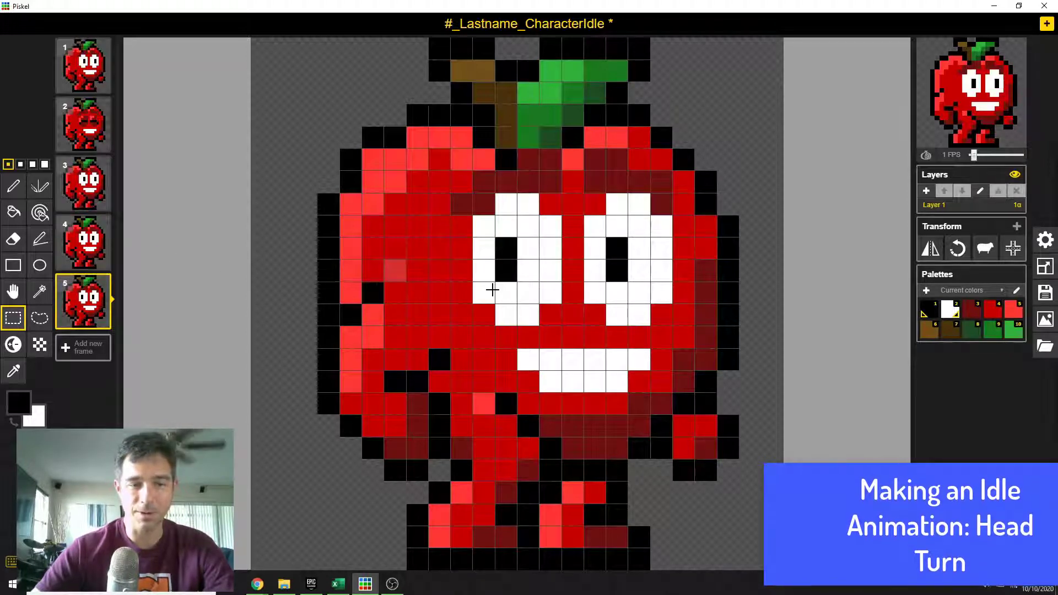
left_click_drag(462, 159, 654, 382)
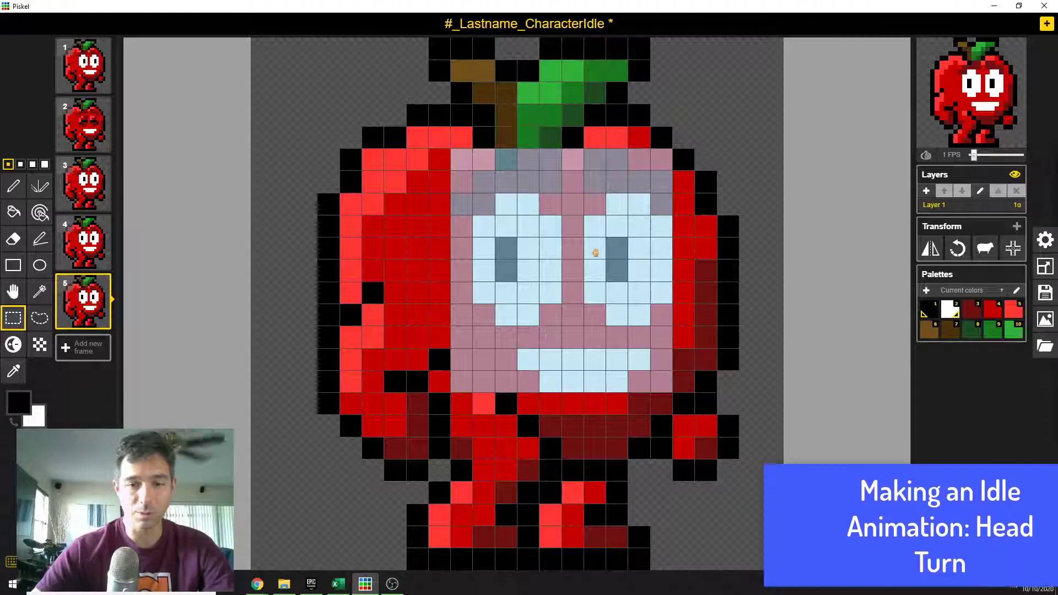
key("ctrl+x")
left_click_drag(589, 252, 558, 252)
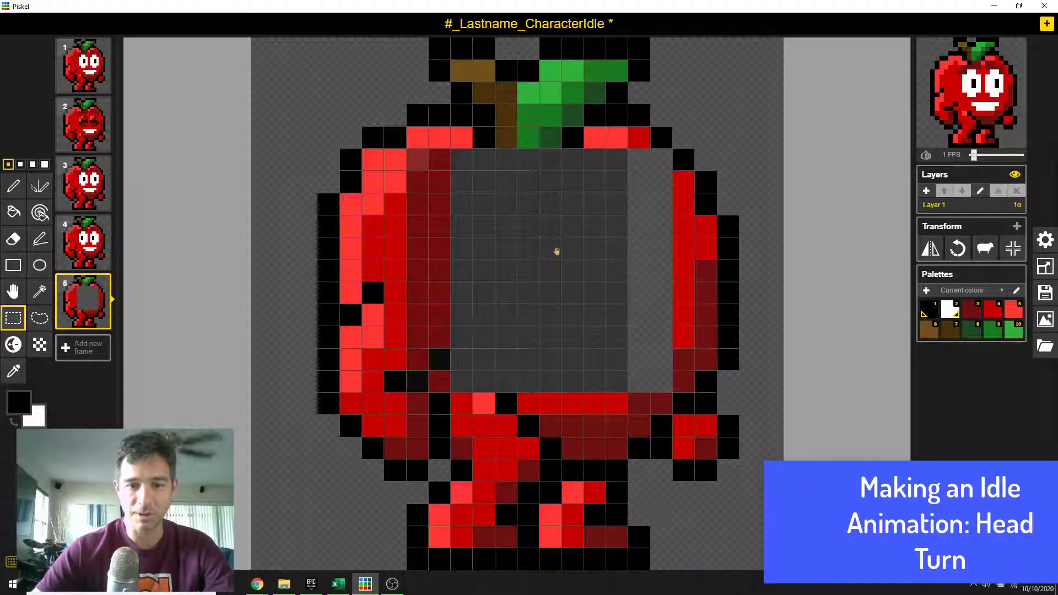
key("ctrl+v")
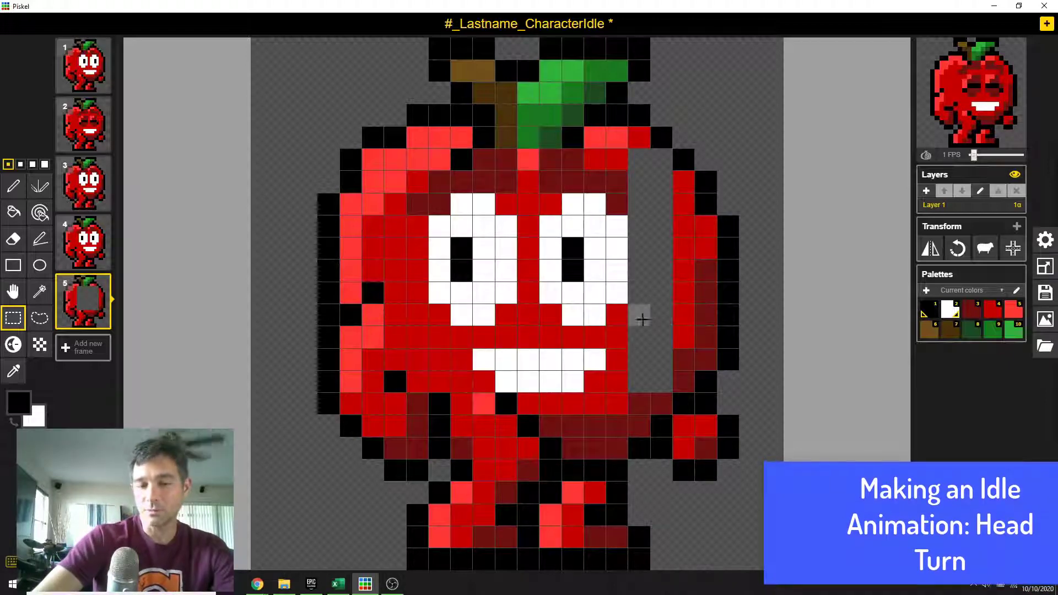
key("ctrl+z")
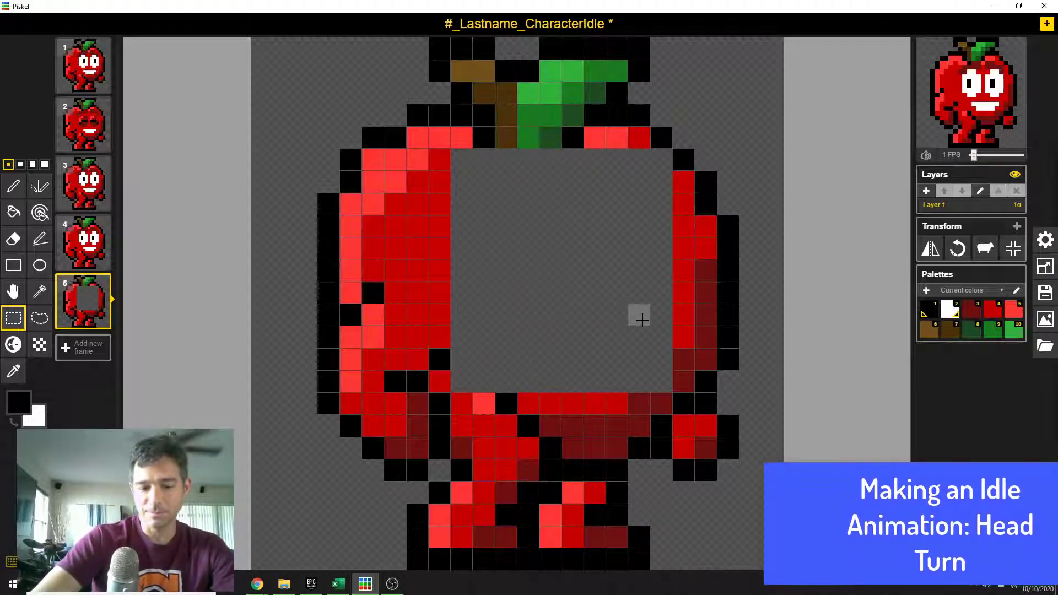
key("ctrl+z")
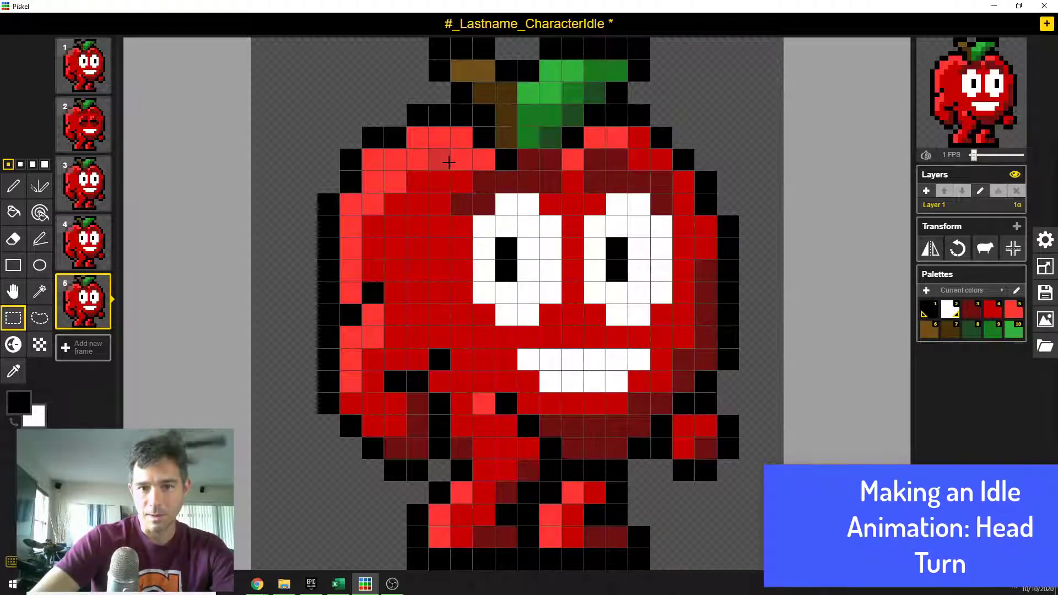
Step: Move the rectangular face region one pixel to the left on frame 5 and repaint the black arm outline pixel it covered
left_click_drag(455, 158, 655, 379)
left_click_drag(606, 276, 596, 278)
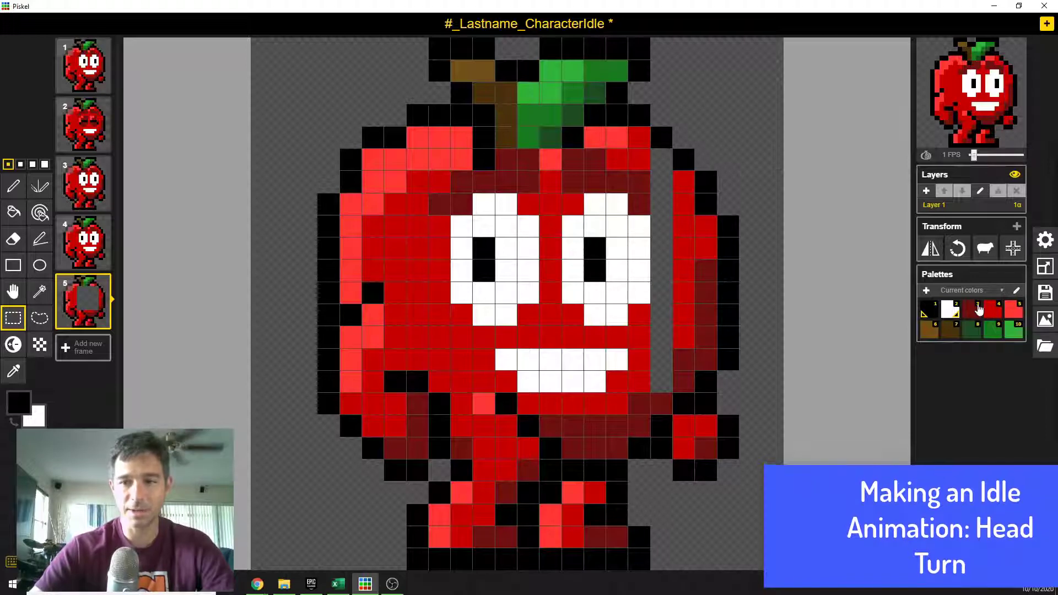
key("p")
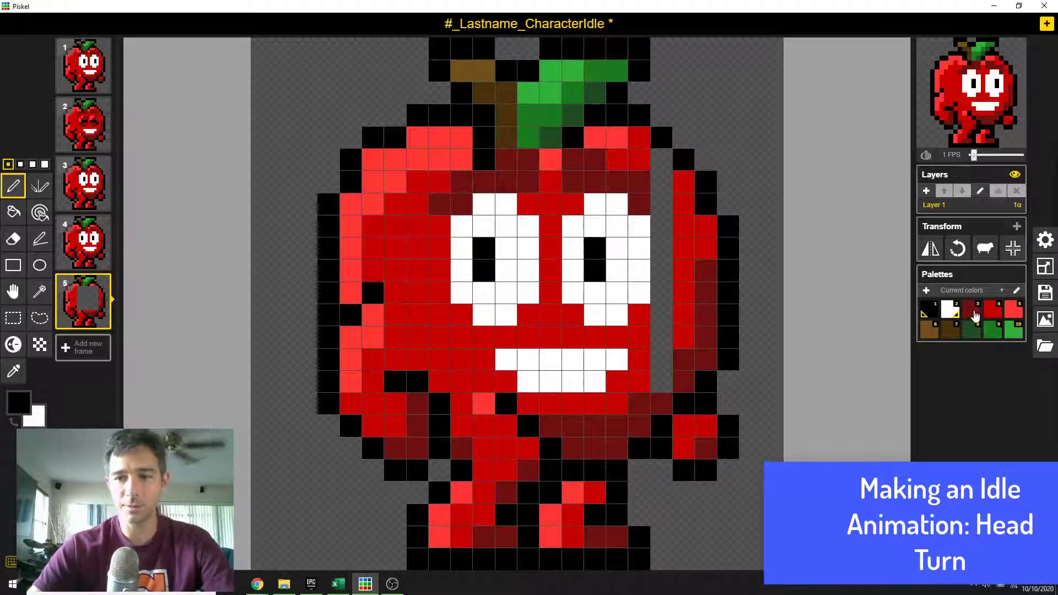
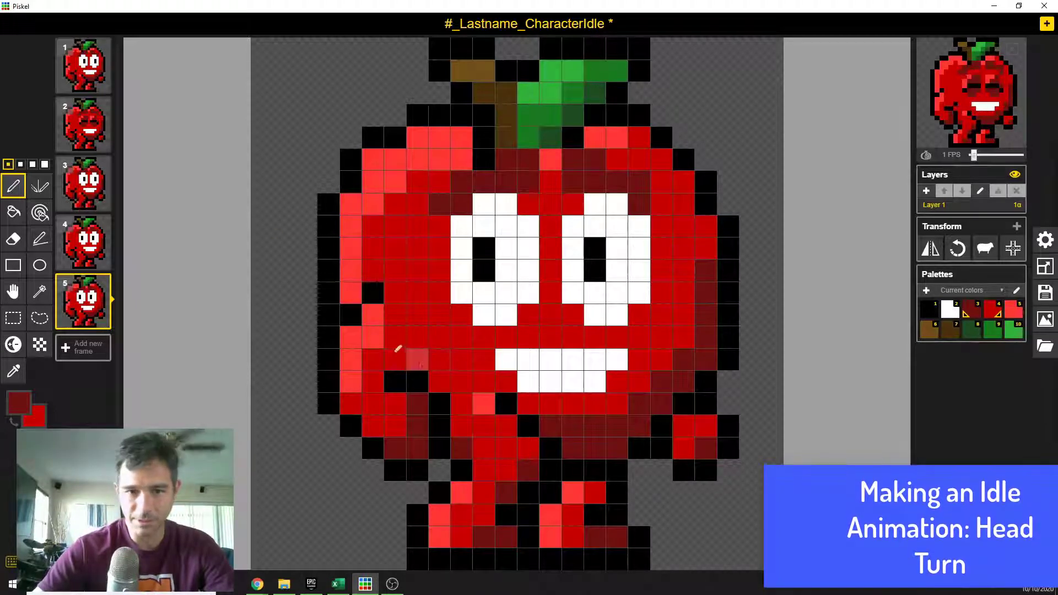
left_click(935, 312)
left_click(440, 358)
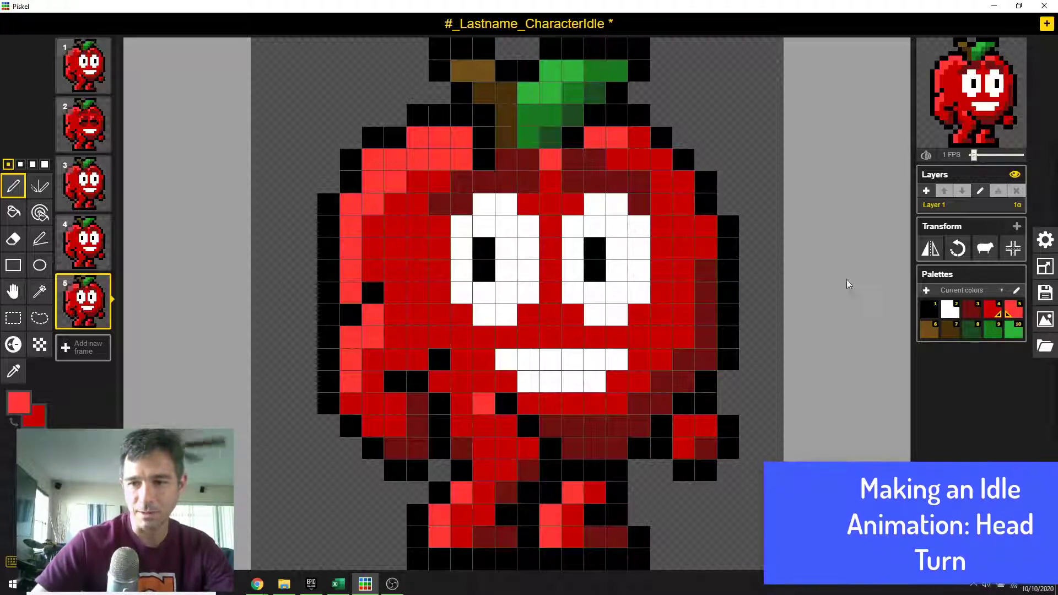
Step: Replace the inner highlight pixels on the apple's upper left with red and widen the dark red shading along its lower-right edge
right_click(440, 160)
mouse_move(455, 158)
right_mouse_down()
mouse_move(422, 159)
mouse_move(389, 176)
mouse_move(364, 216)
right_mouse_up()
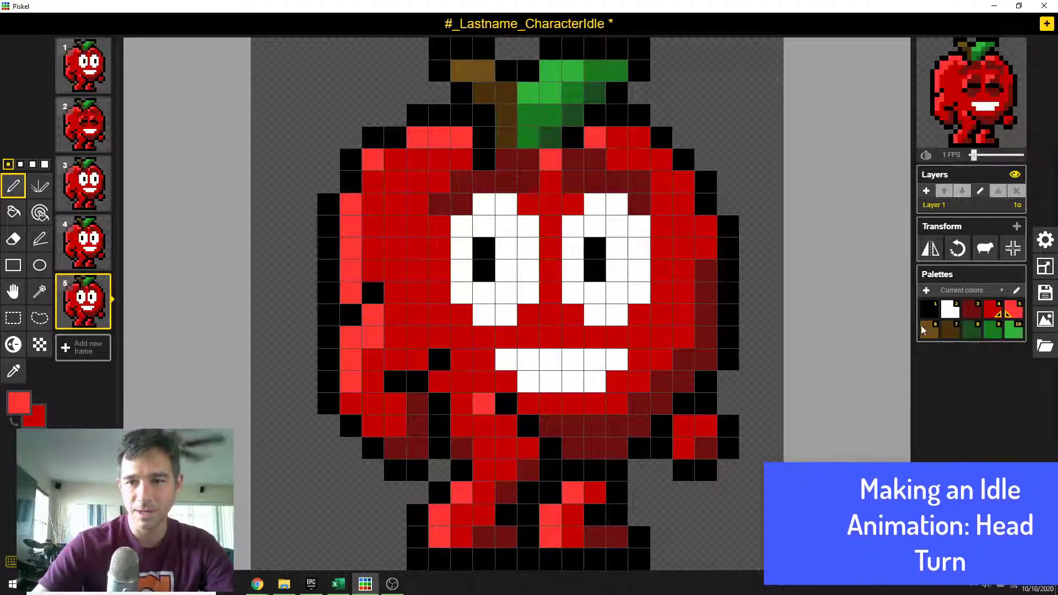
left_click(976, 313)
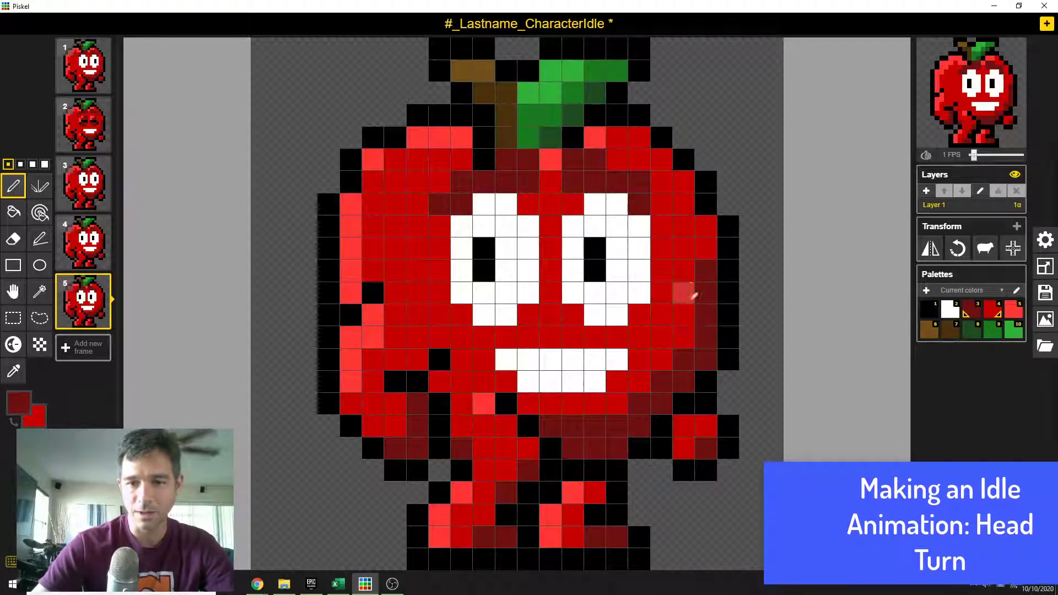
mouse_move(683, 312)
left_mouse_down()
mouse_move(687, 332)
mouse_move(624, 399)
left_mouse_up()
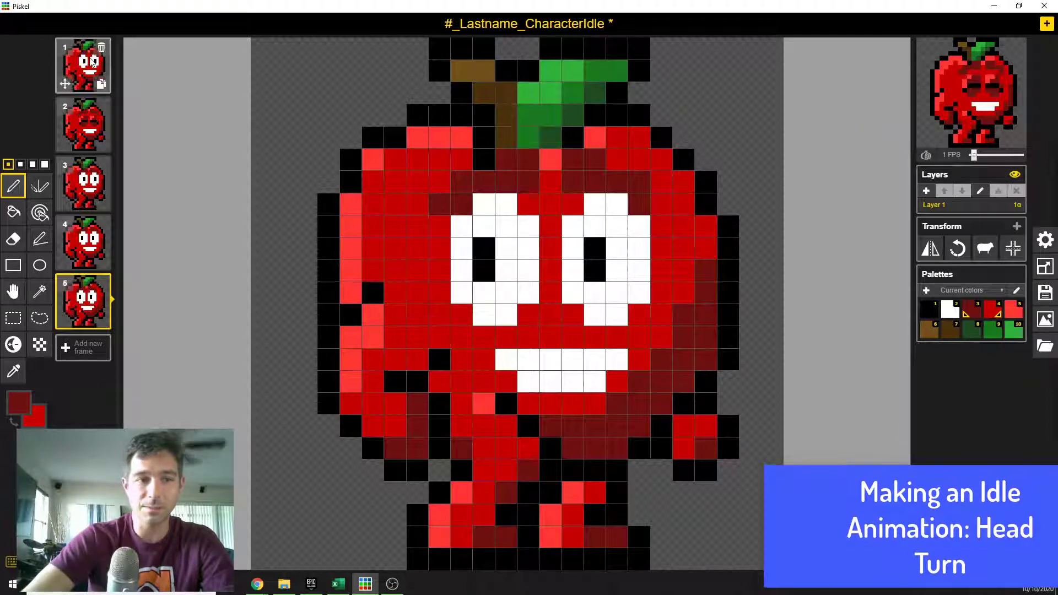
mouse_move(99, 303)
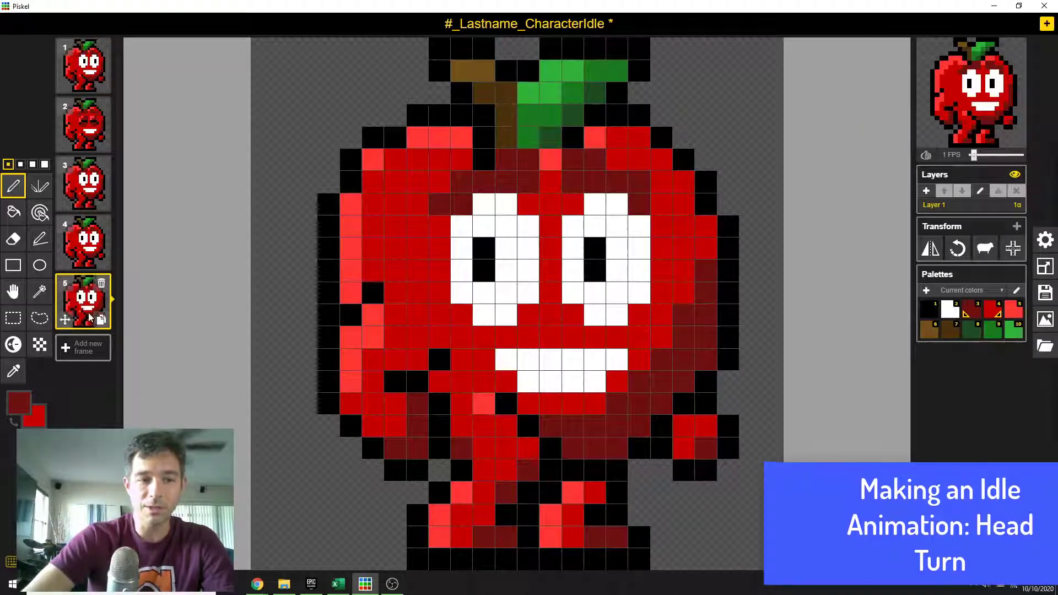
left_click(84, 346)
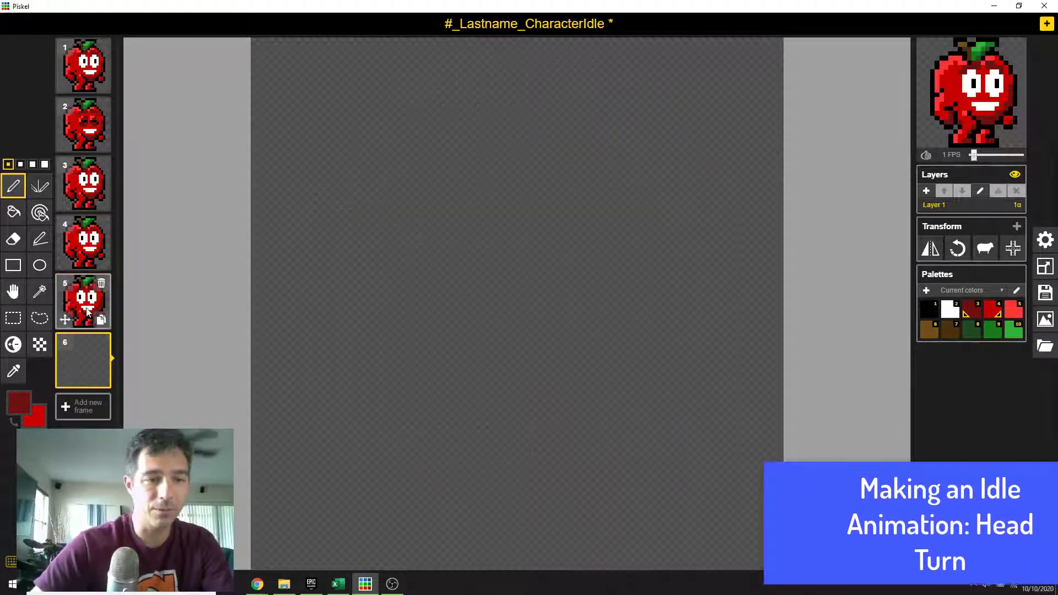
mouse_move(76, 303)
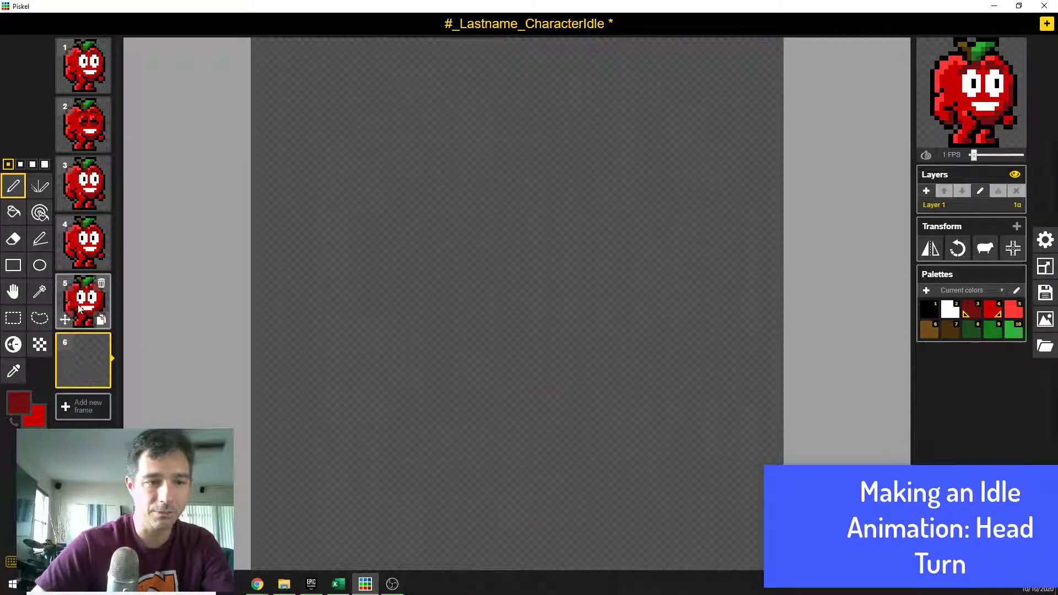
left_click(101, 343)
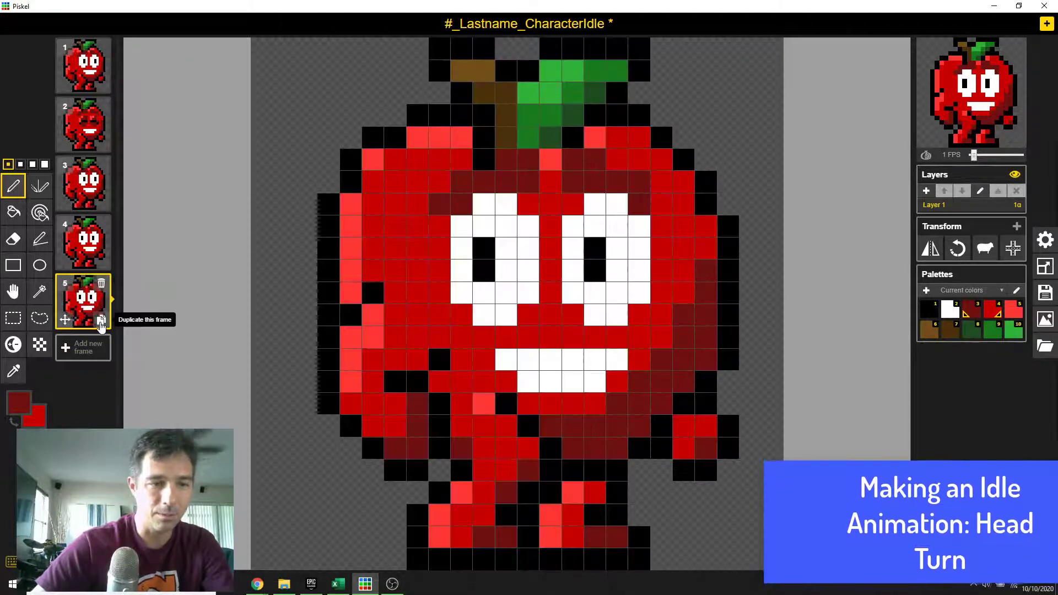
Step: Duplicate frame 5 and shift both black pupils one pixel to the right on the copy, refilling their former pixels with white
left_click(102, 324)
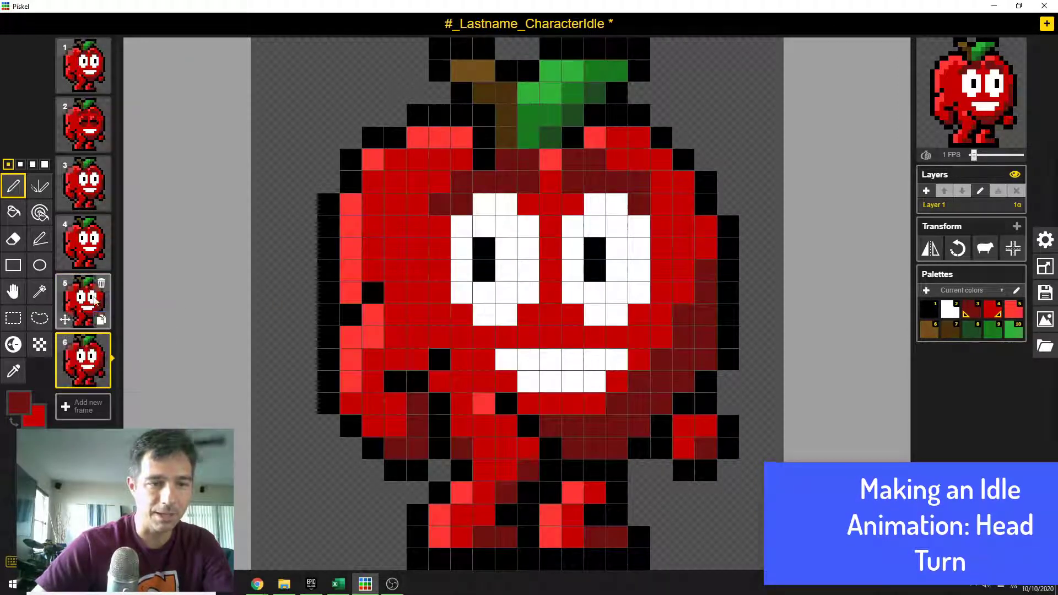
left_click(930, 310)
right_click(950, 310)
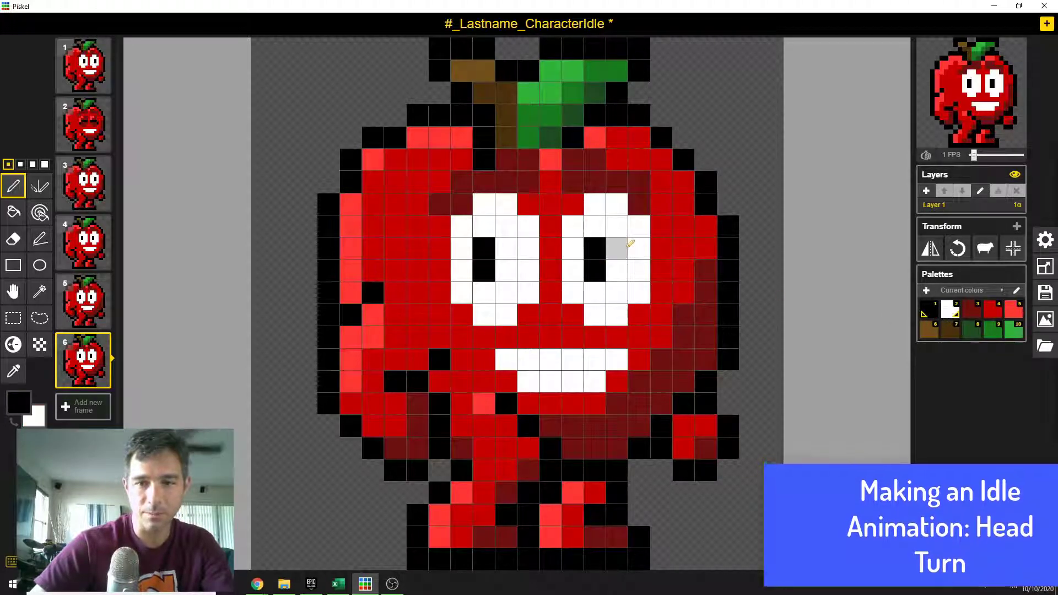
right_click(595, 248)
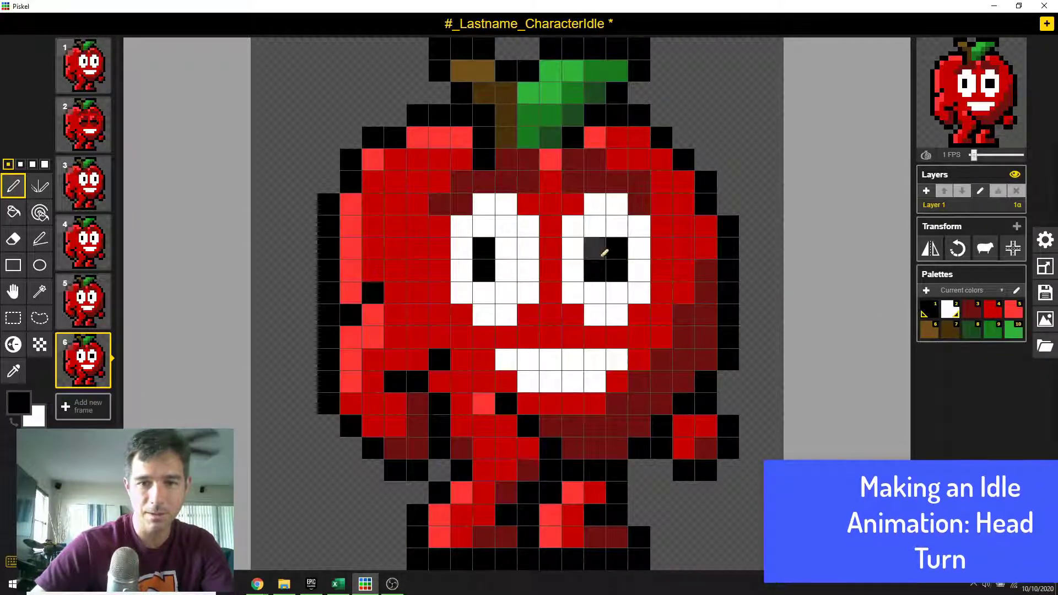
right_click(595, 270)
left_click(617, 270)
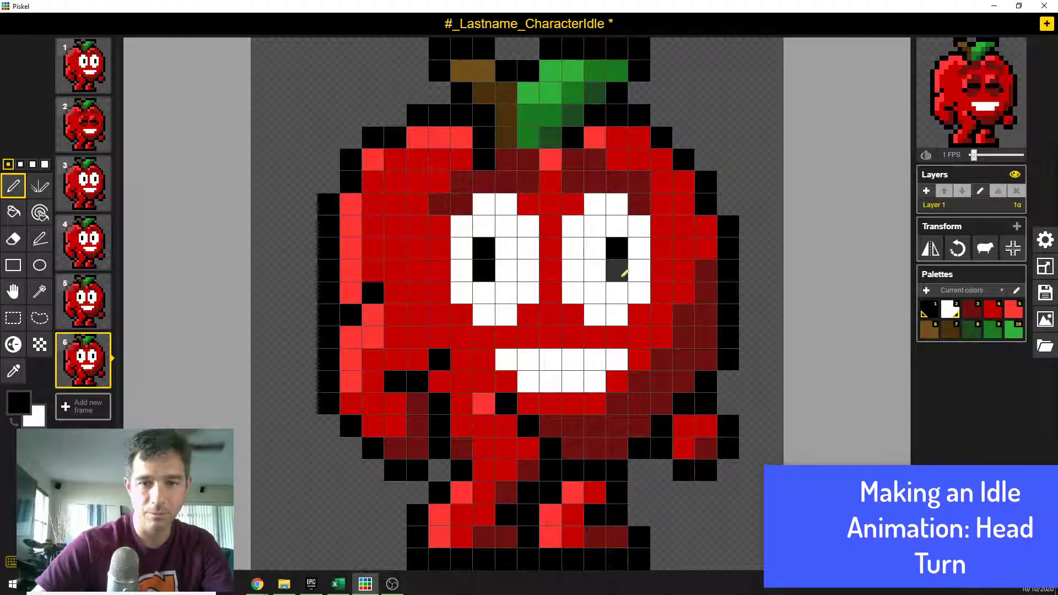
left_click(506, 248)
left_click(506, 270)
right_click(483, 248)
right_click(484, 270)
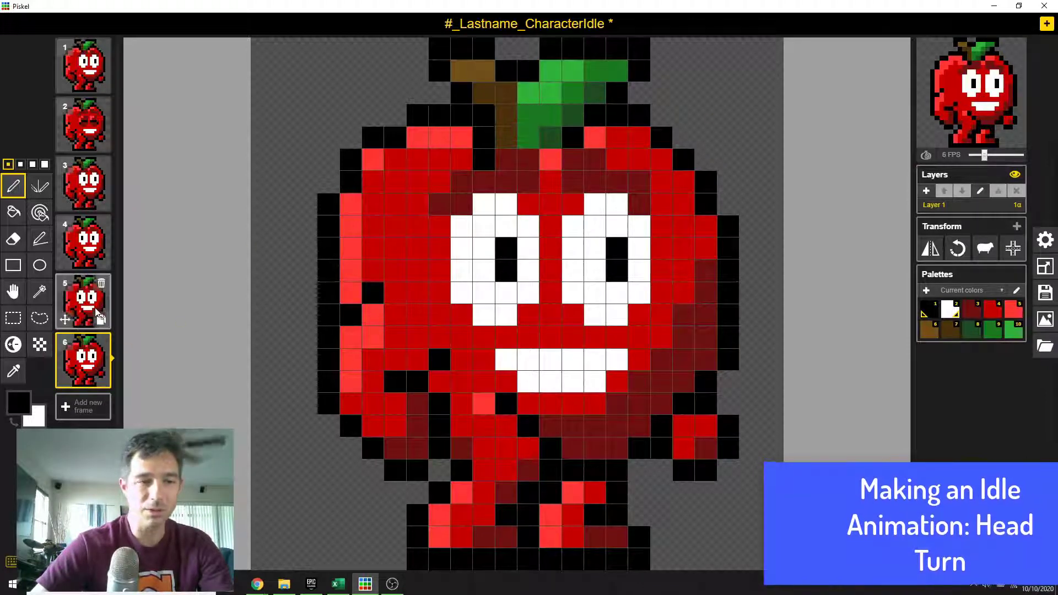
Step: On frame 5, select the rectangular region around the green leaf and upper outline and move it one pixel to the left
left_click(89, 326)
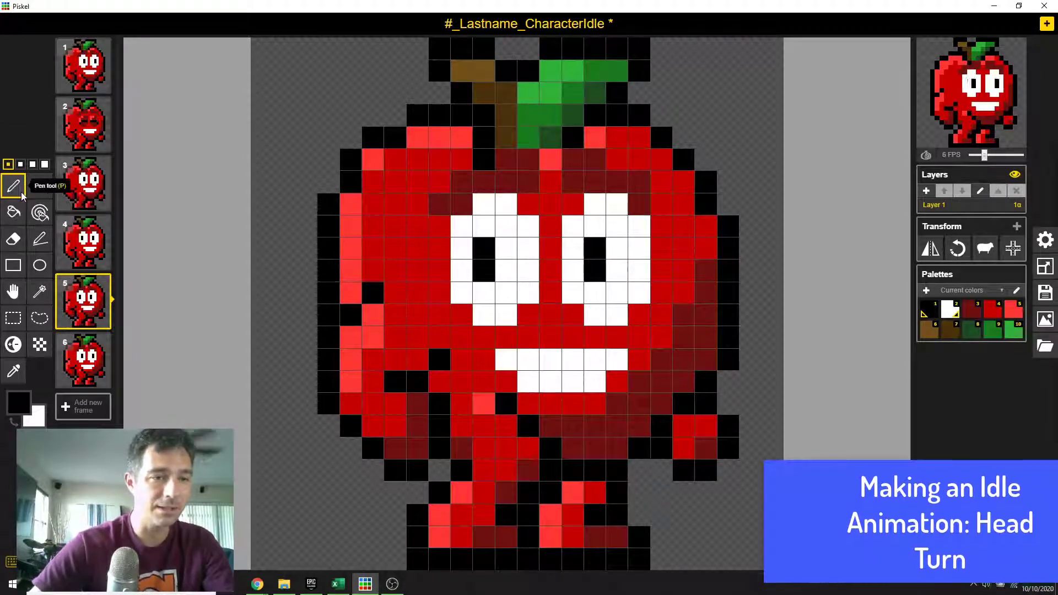
left_click(13, 293)
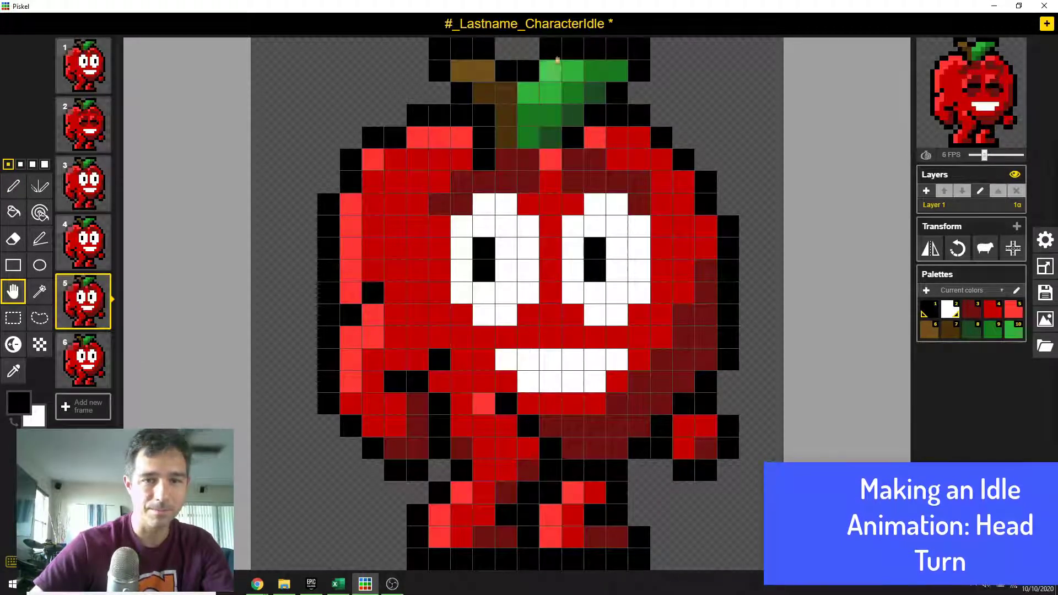
mouse_move(512, 46)
left_mouse_down()
mouse_move(534, 68)
mouse_move(512, 48)
left_mouse_up()
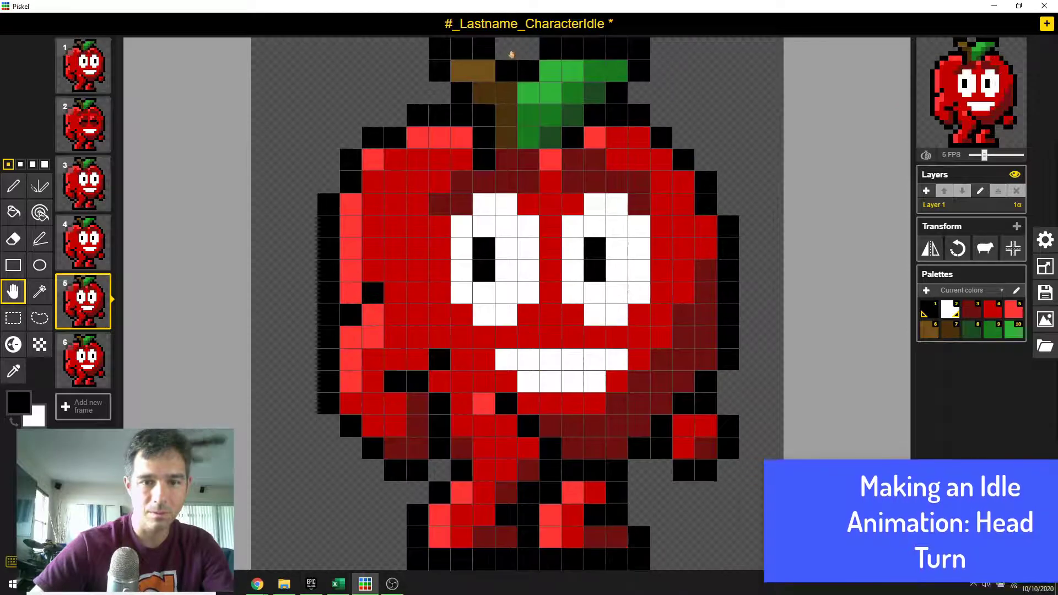
left_click(13, 318)
mouse_move(520, 46)
left_mouse_down()
mouse_move(631, 137)
mouse_move(583, 107)
mouse_move(555, 116)
mouse_move(580, 116)
left_mouse_up()
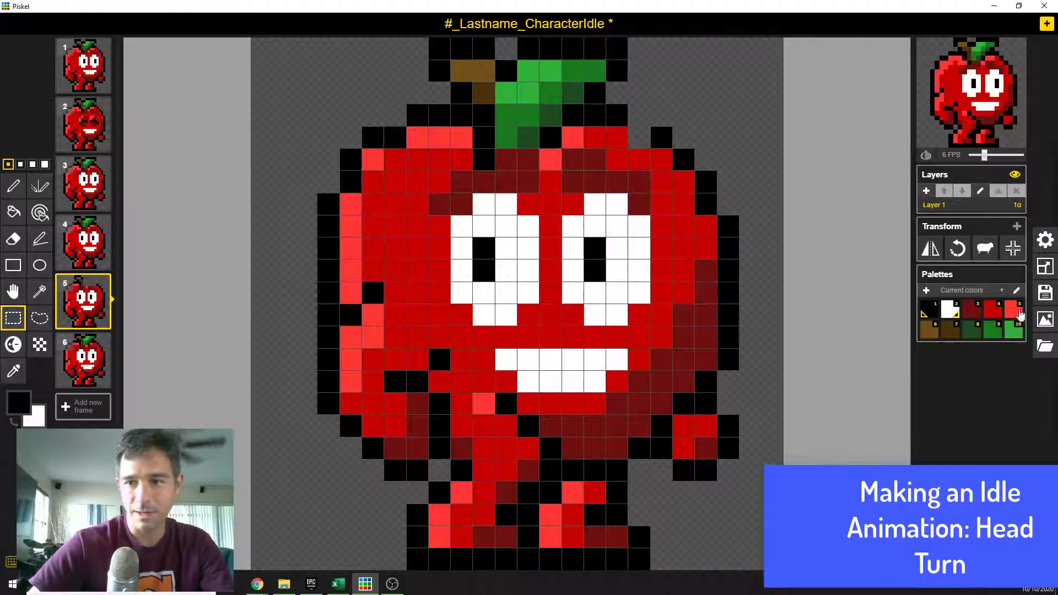
Step: Close the outline gap at the apple's upper right with a black pixel and fill the empty pixel beneath it with red
left_click(995, 312)
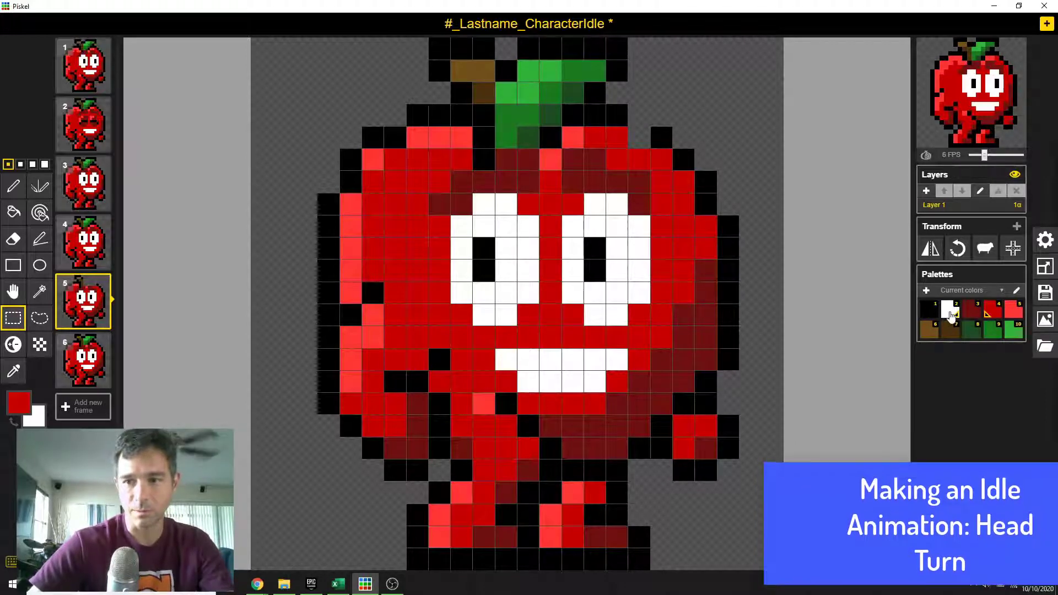
key("b")
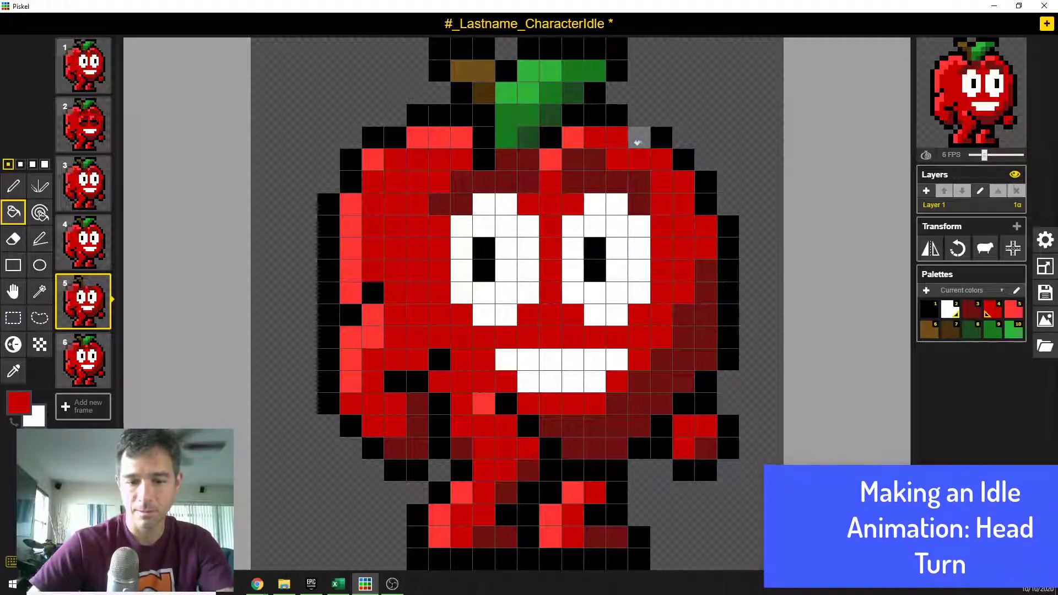
key("p")
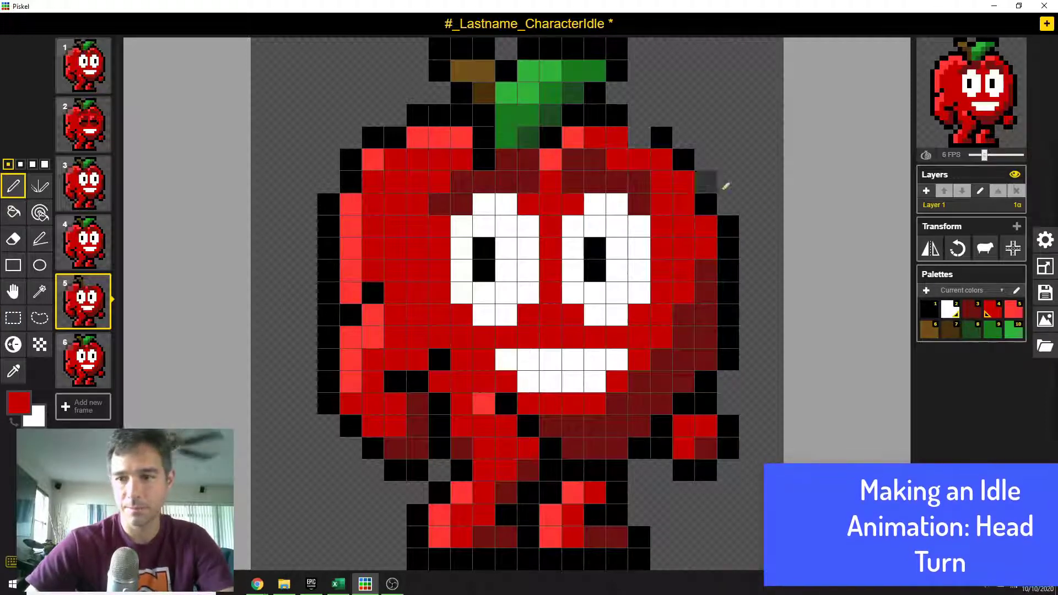
right_click(638, 139)
left_click(929, 311)
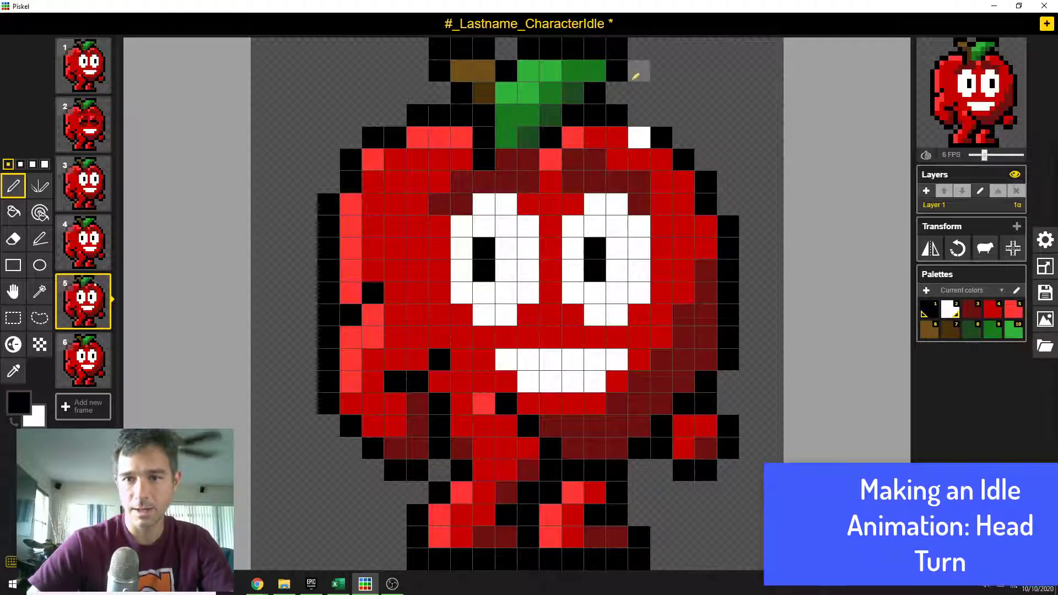
left_click(638, 116)
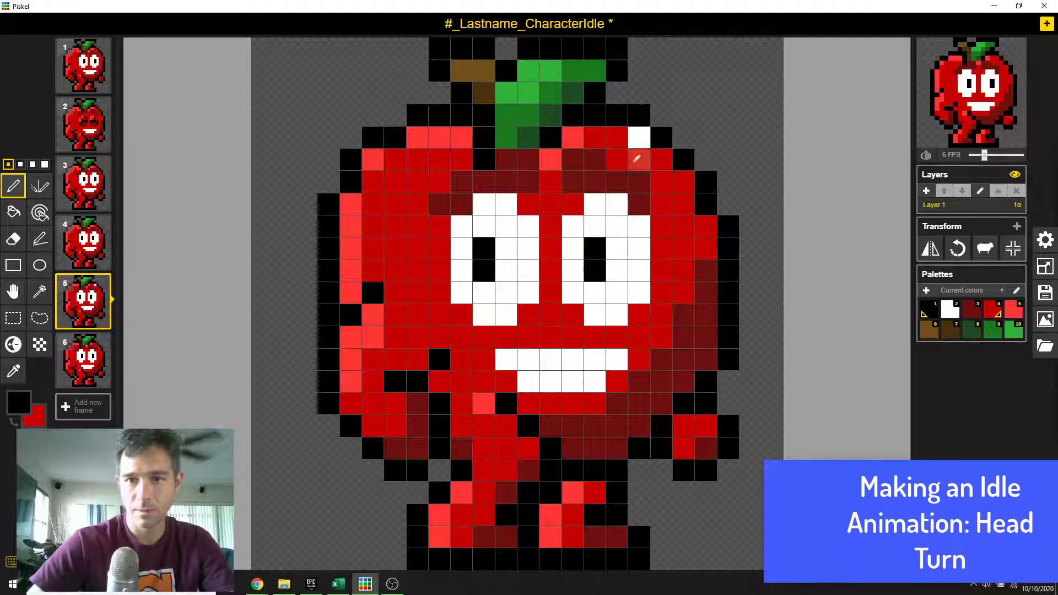
right_click(638, 137)
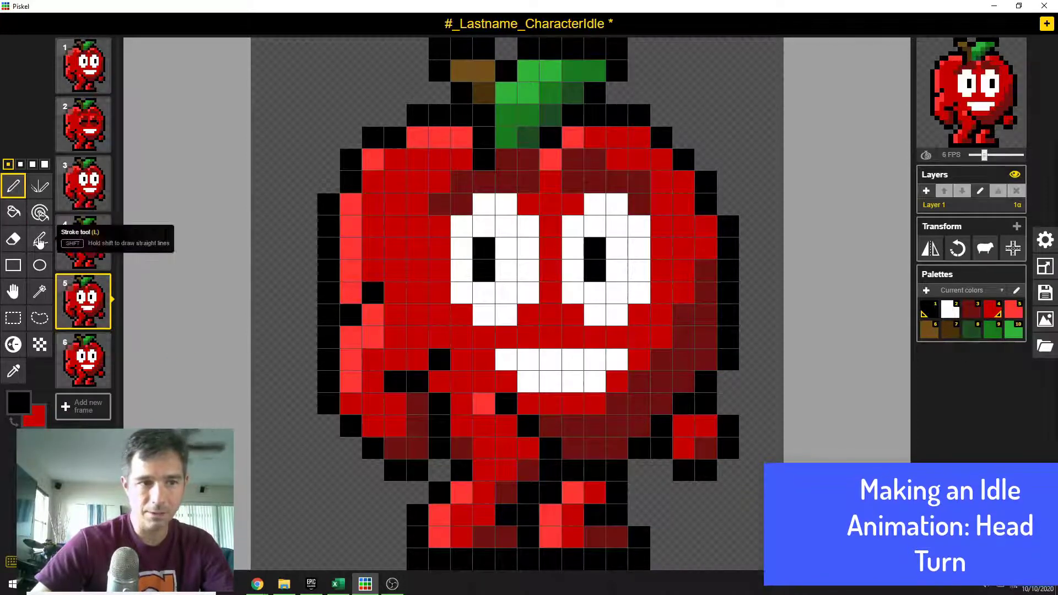
Step: Extend the light brown stem one pixel to the right up to the leaf and fill the outline gap above it with black
mouse_move(81, 322)
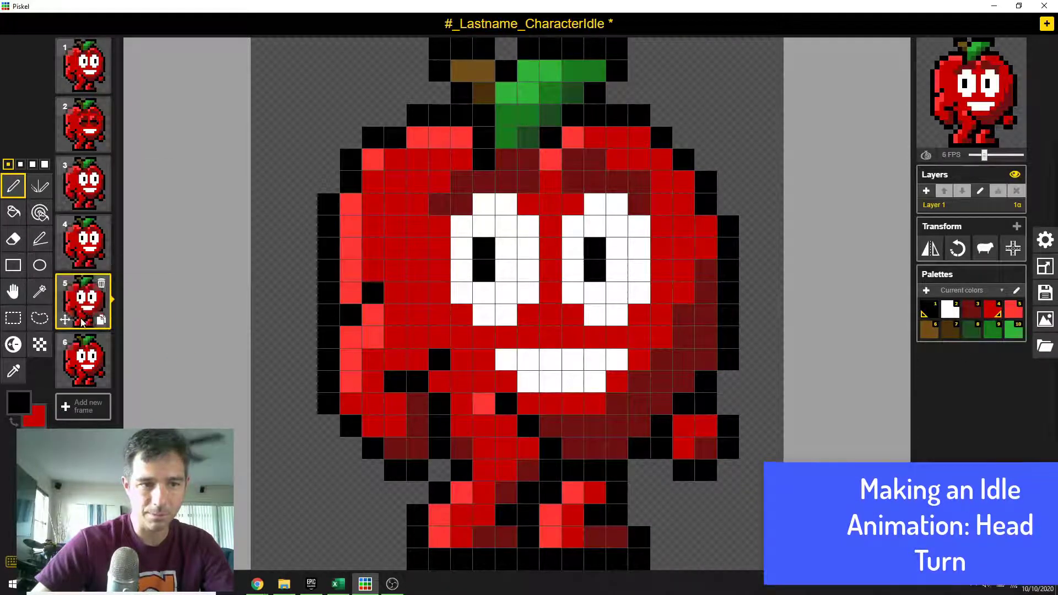
left_click(13, 373)
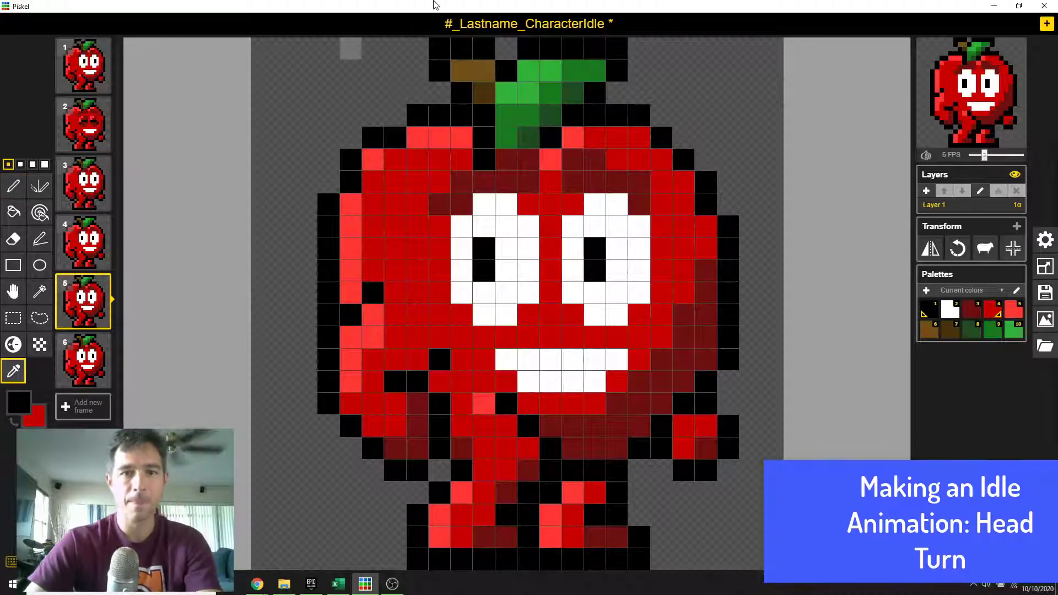
key("p")
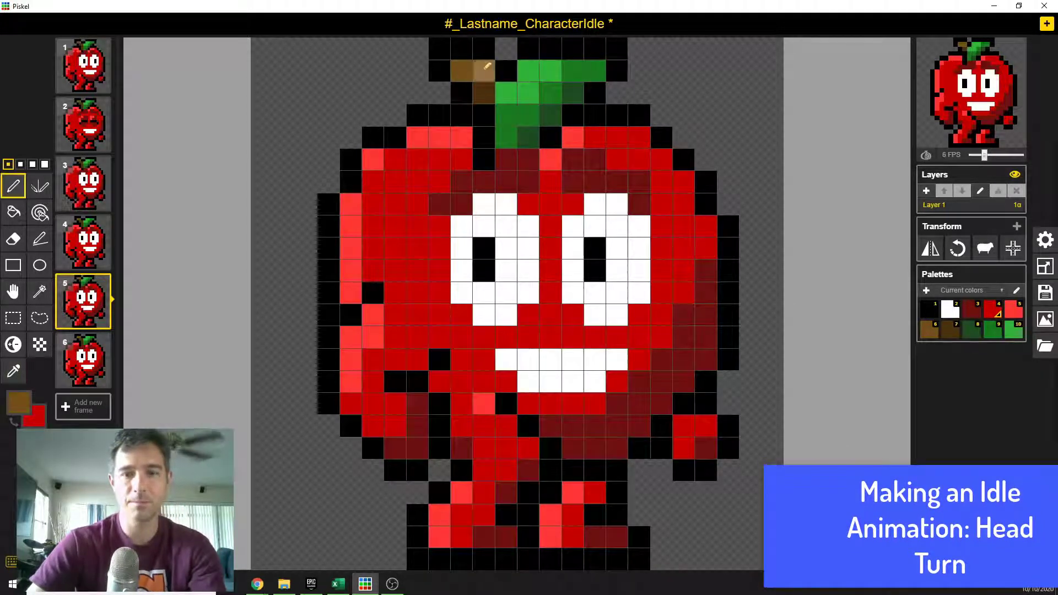
left_click(505, 70)
key("o")
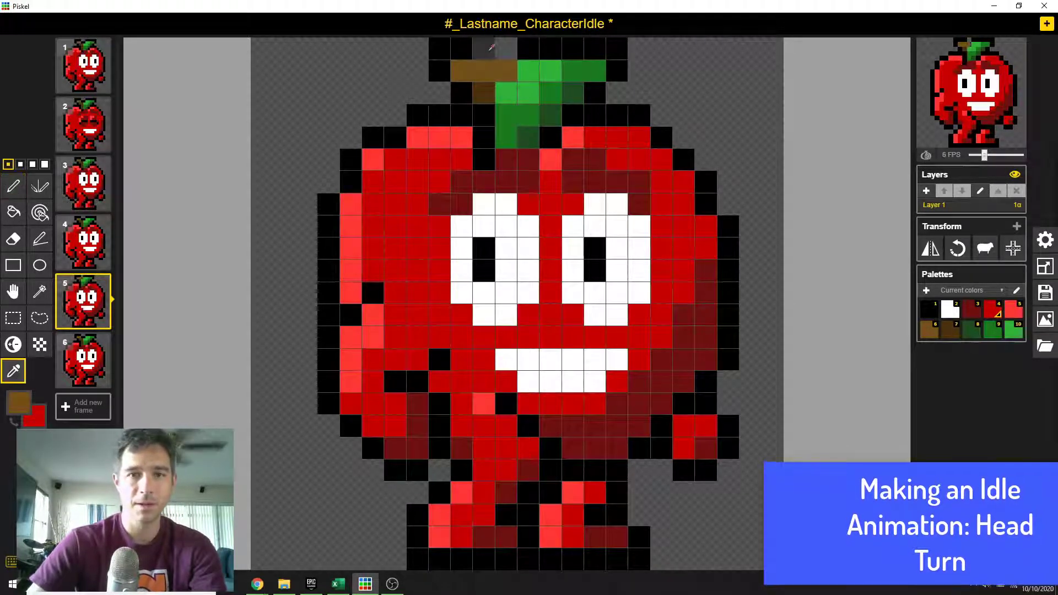
left_click(489, 48)
key("p")
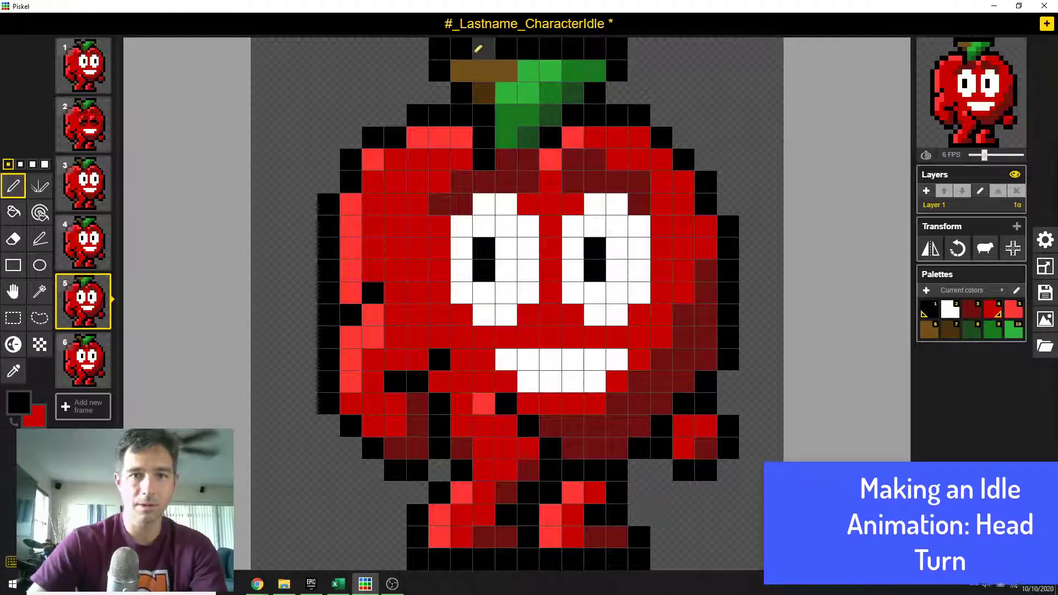
Step: Erase the stem's left end with its outline and redraw the black outline one pixel further right around the shortened stem
key("e")
mouse_move(463, 48)
left_mouse_down()
mouse_move(446, 67)
mouse_move(464, 69)
mouse_move(484, 98)
left_mouse_up()
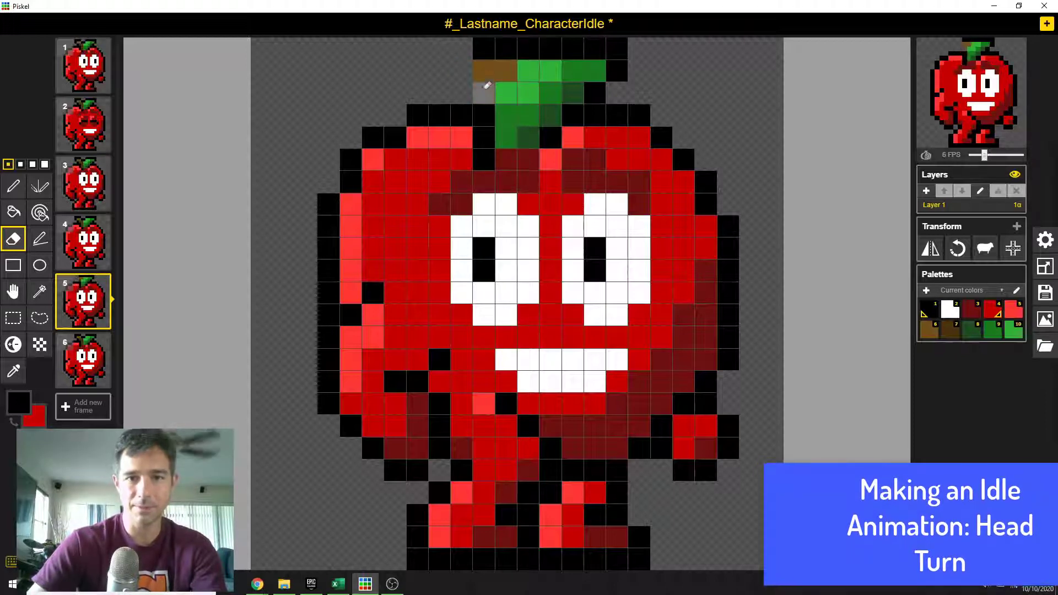
left_click(488, 48)
key("o")
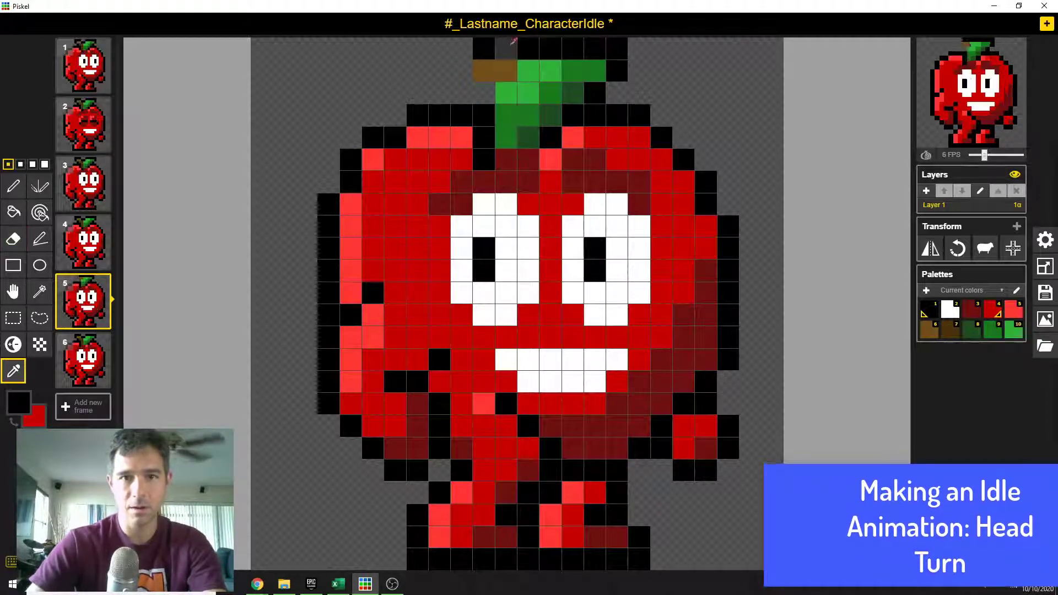
key("p")
left_click(505, 48)
left_click_drag(461, 48, 461, 70)
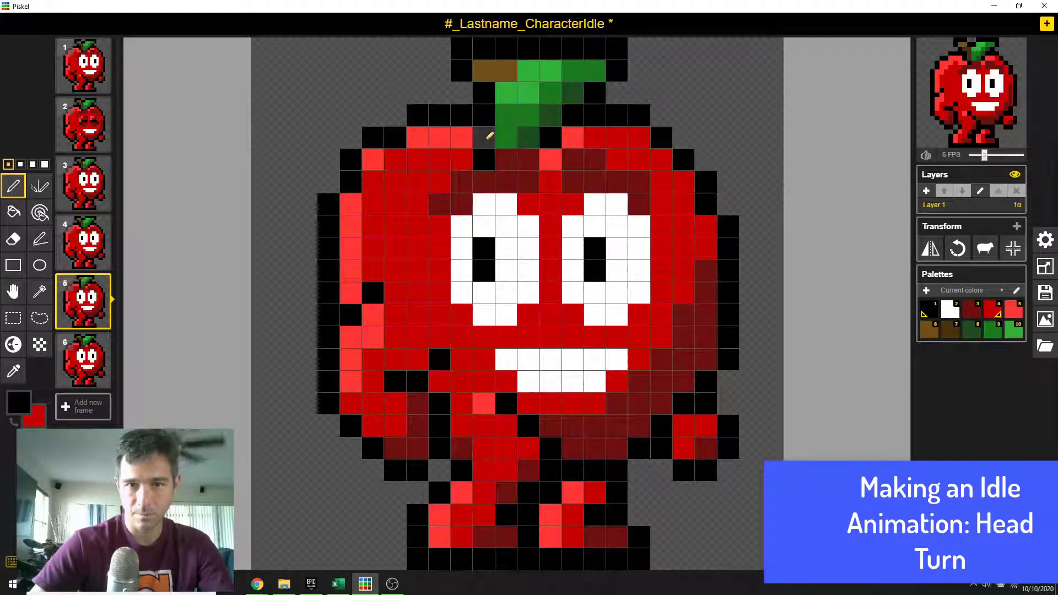
Step: Try highlight red on the outline pixel beside the leaf's base, restore it to black, and repaint the black pixel below it red
left_click(1011, 312)
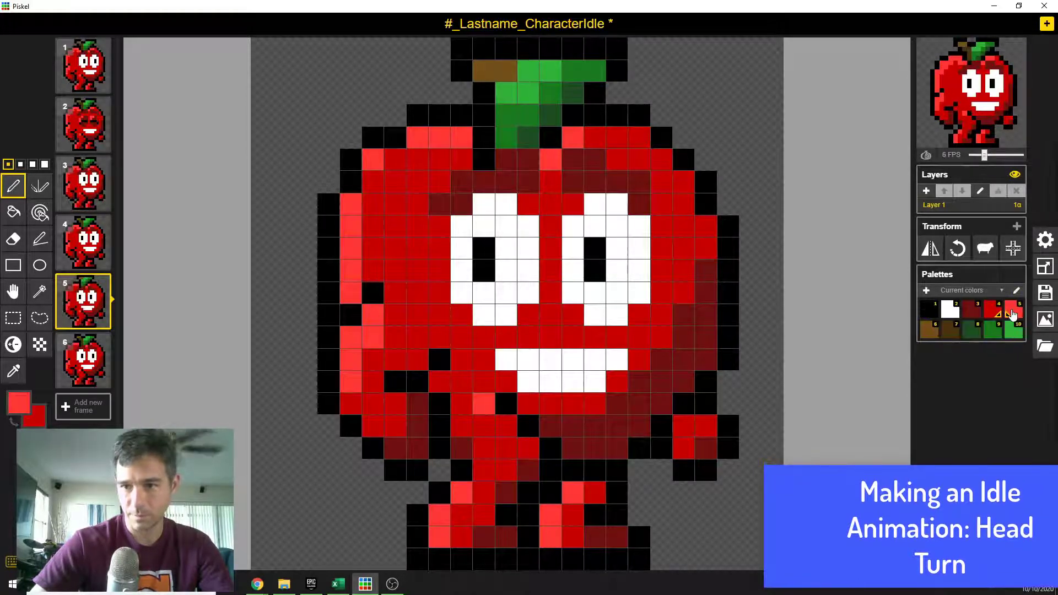
left_click(484, 137)
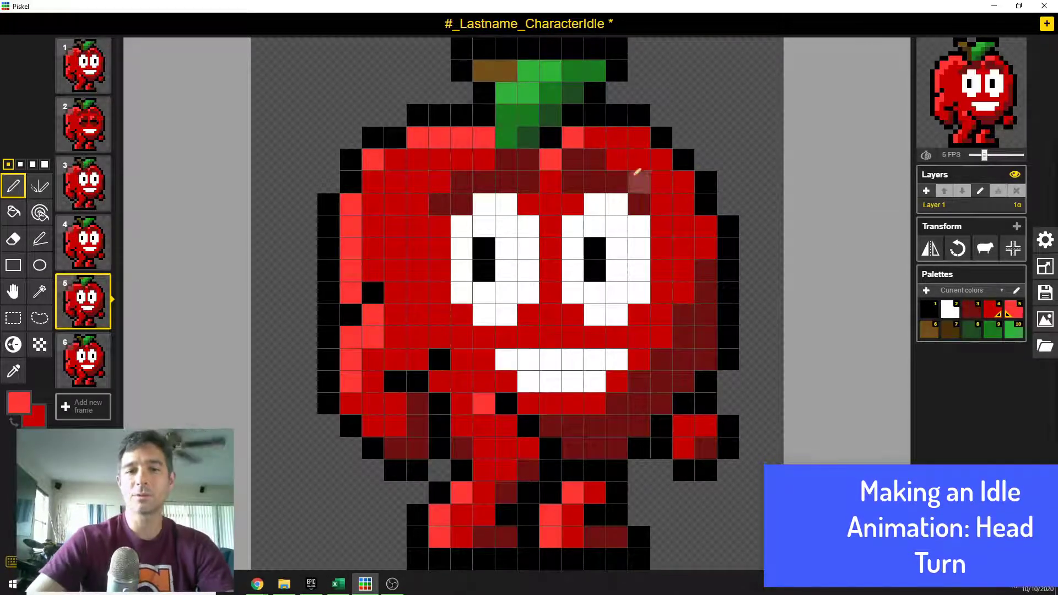
left_click(932, 306)
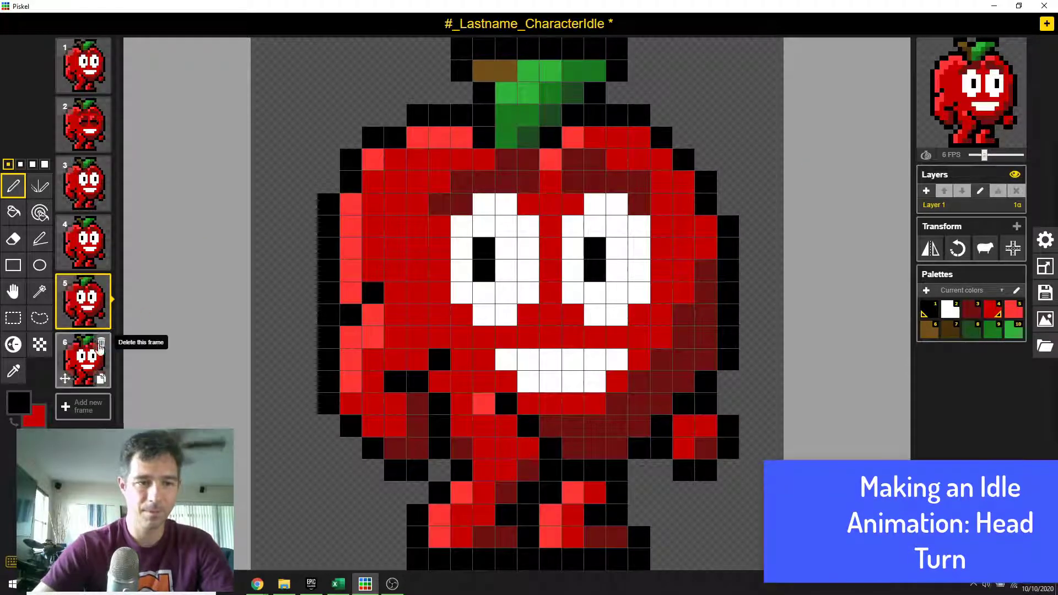
Step: Replace frame 6 with a fresh duplicate of frame 5 and move both pupils one pixel to the right on it
left_click(102, 344)
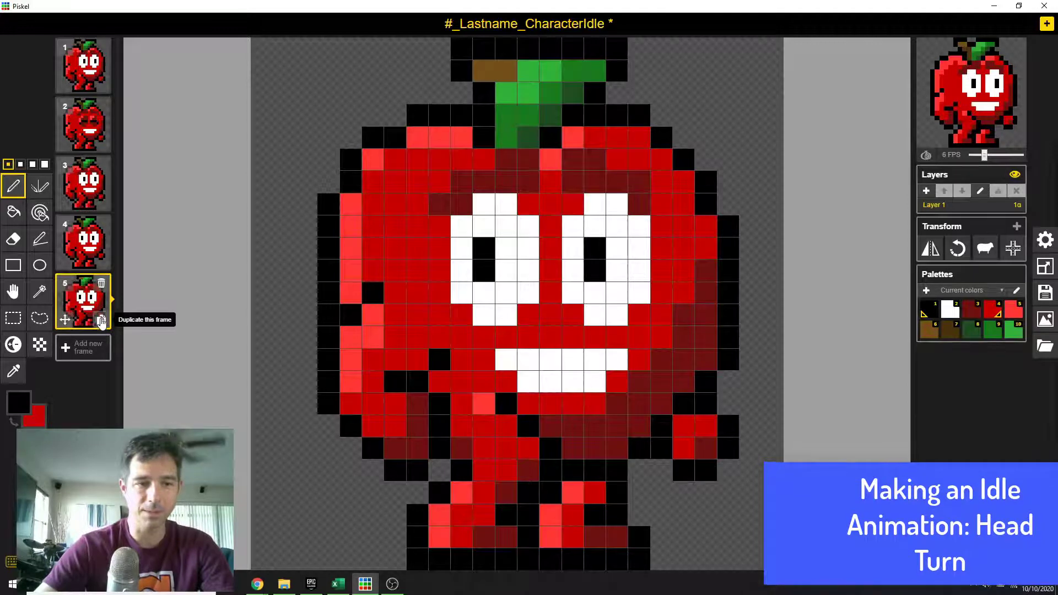
left_click(101, 321)
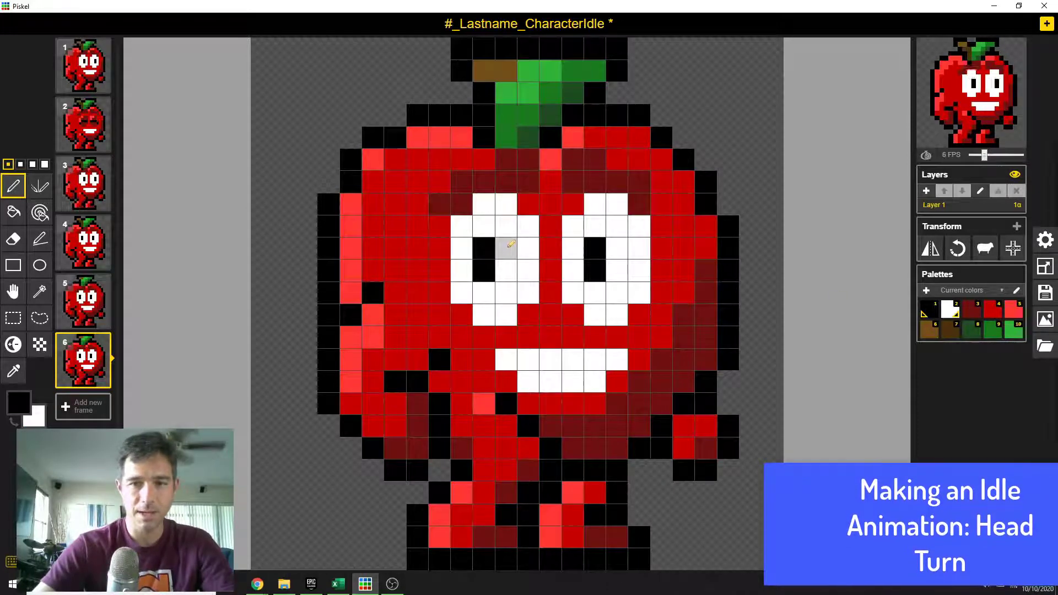
right_click_drag(484, 248, 484, 271)
left_click_drag(505, 270, 505, 248)
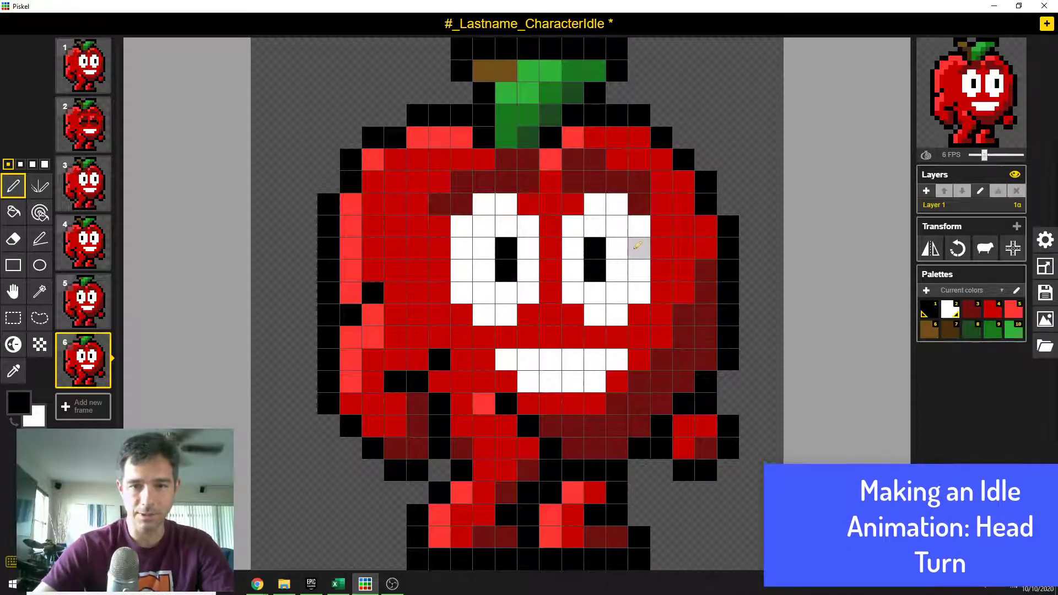
right_click_drag(595, 248, 595, 271)
left_click_drag(617, 248, 617, 270)
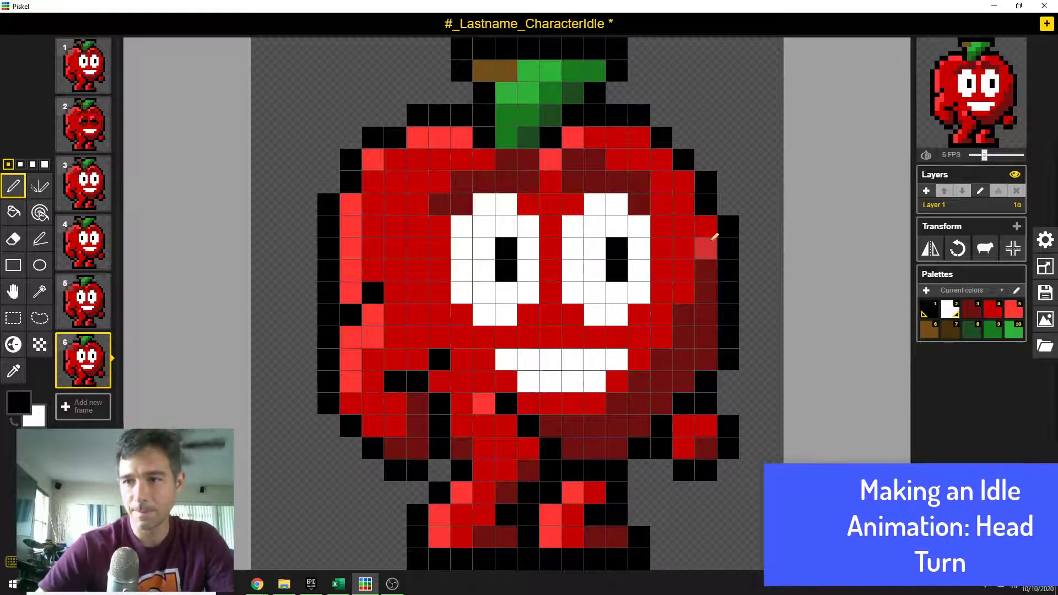
Step: Review the animation preview and compare the apple's pose and eyes on frames 1, 2 and 3
mouse_move(990, 74)
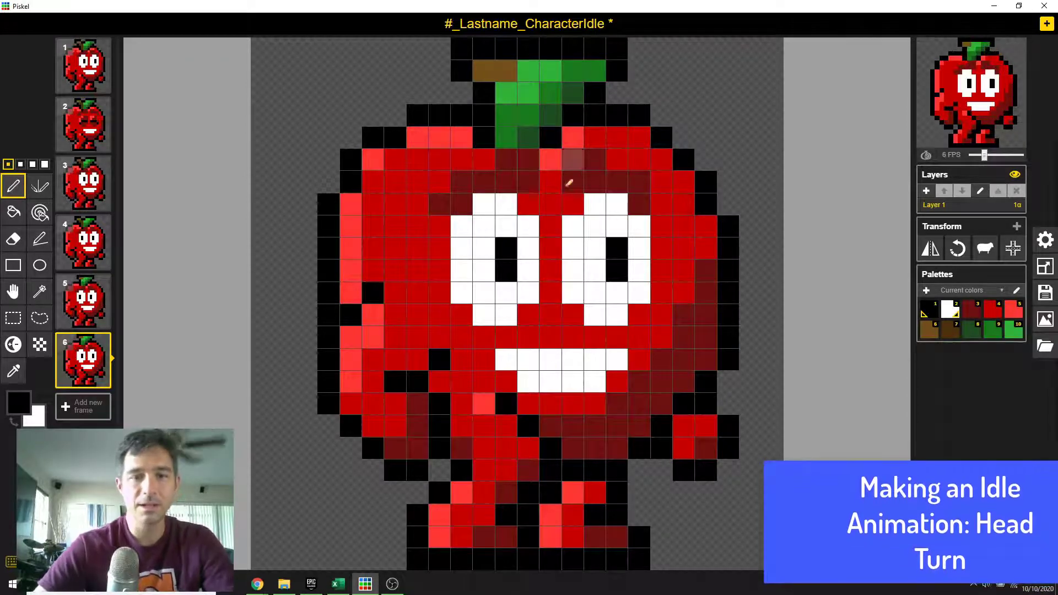
mouse_move(98, 353)
mouse_move(98, 55)
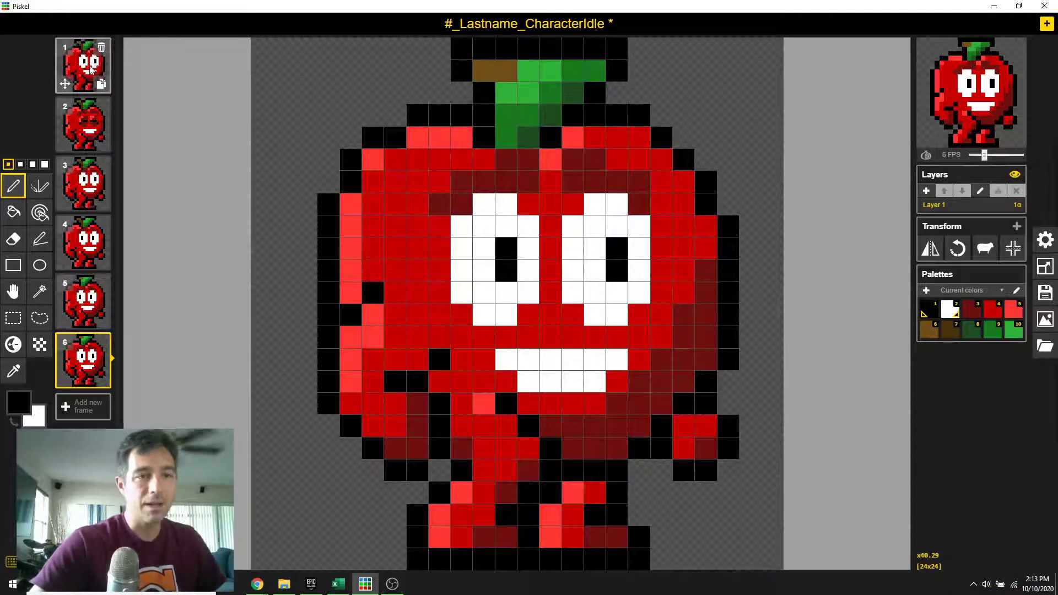
left_click(88, 69)
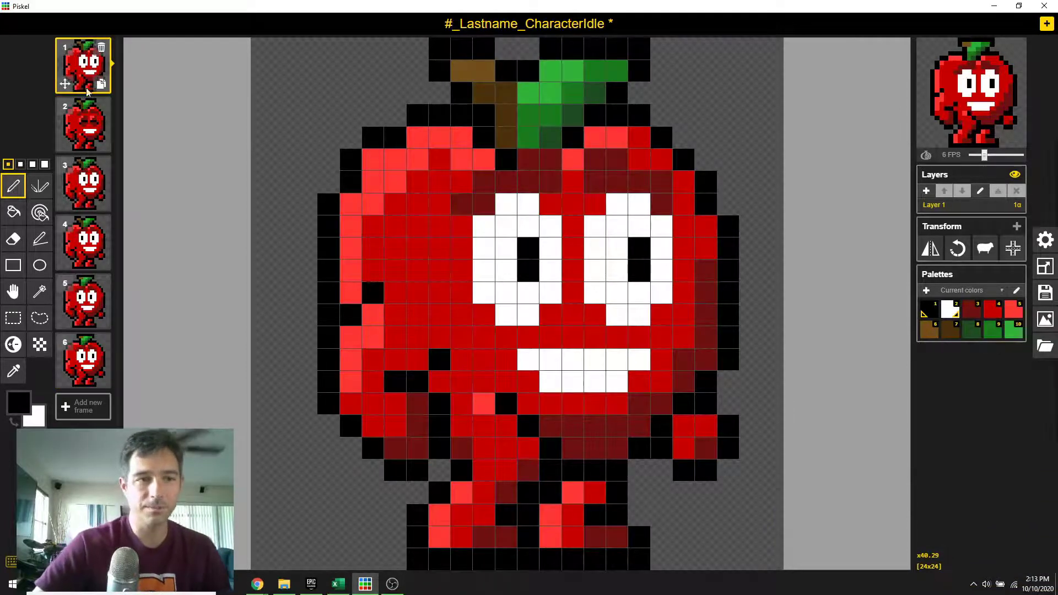
left_click(90, 130)
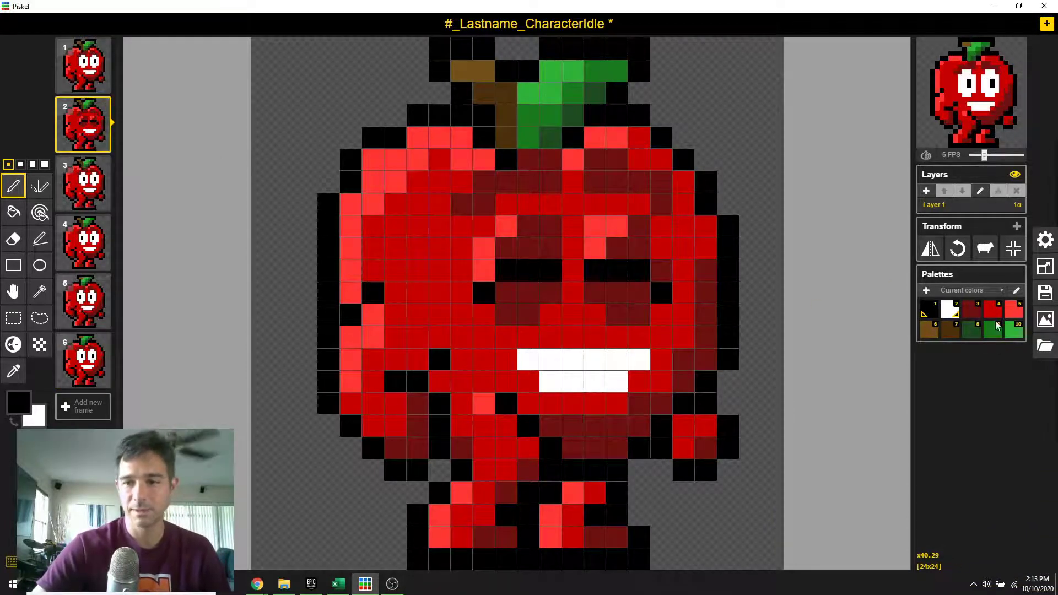
left_click(98, 192)
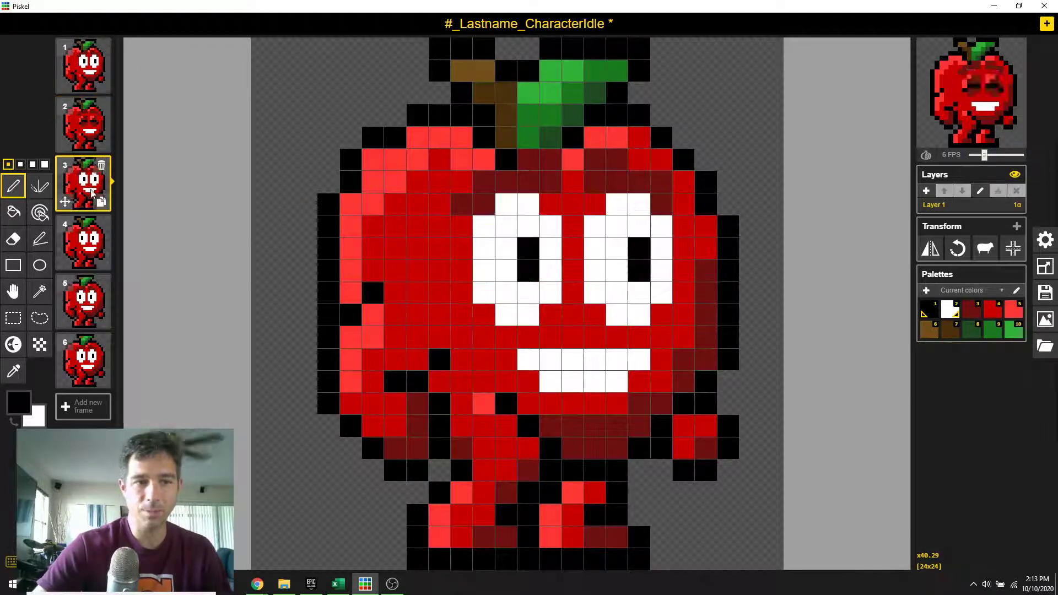
Step: Compare the apple's head position and pupils on frames 4, 5 and 6, and return to frame 1
left_click(91, 250)
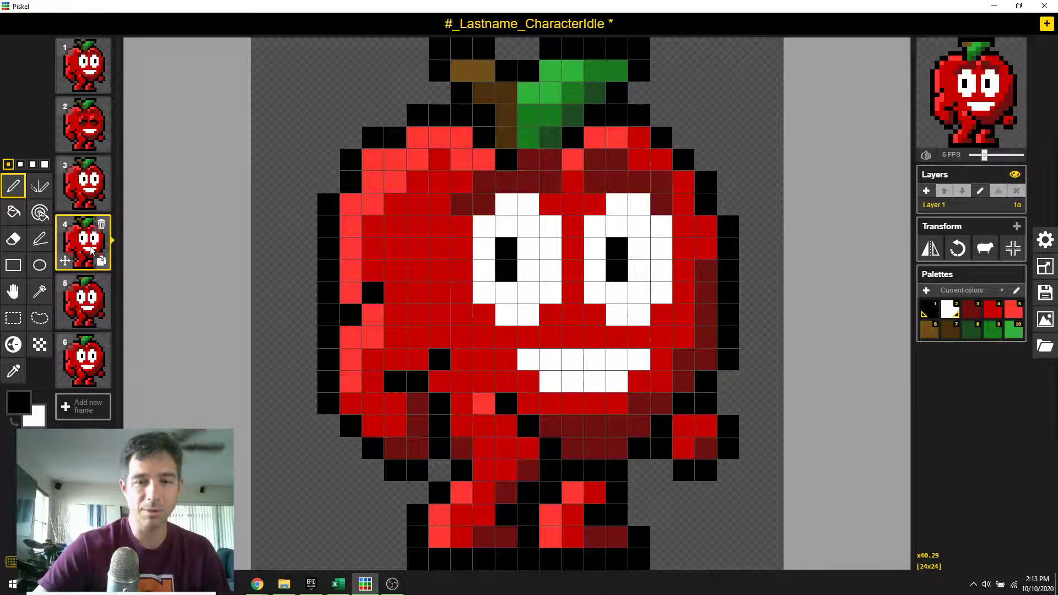
left_click(86, 300)
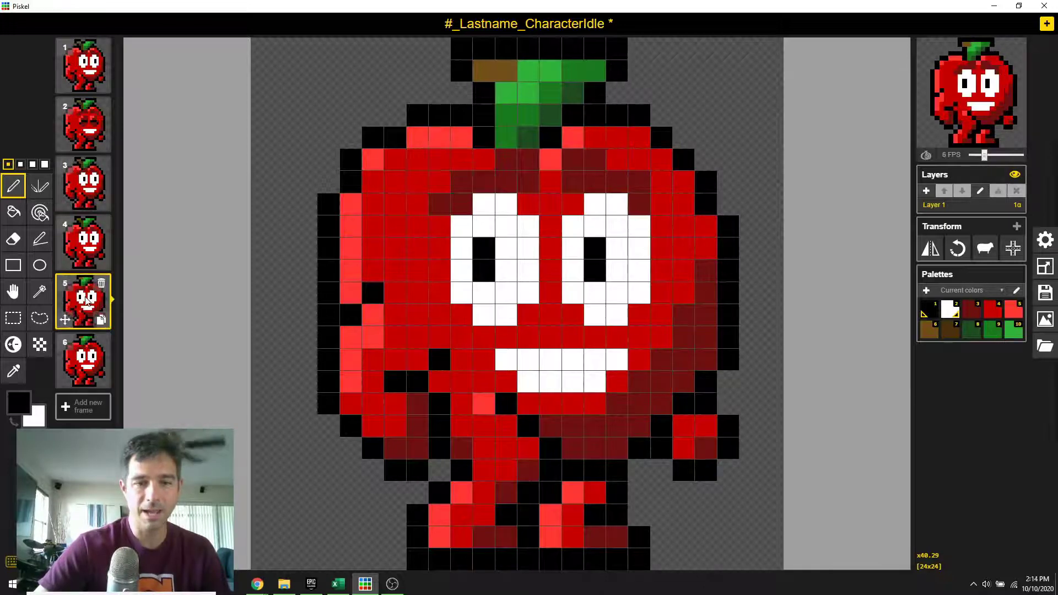
left_click(87, 361)
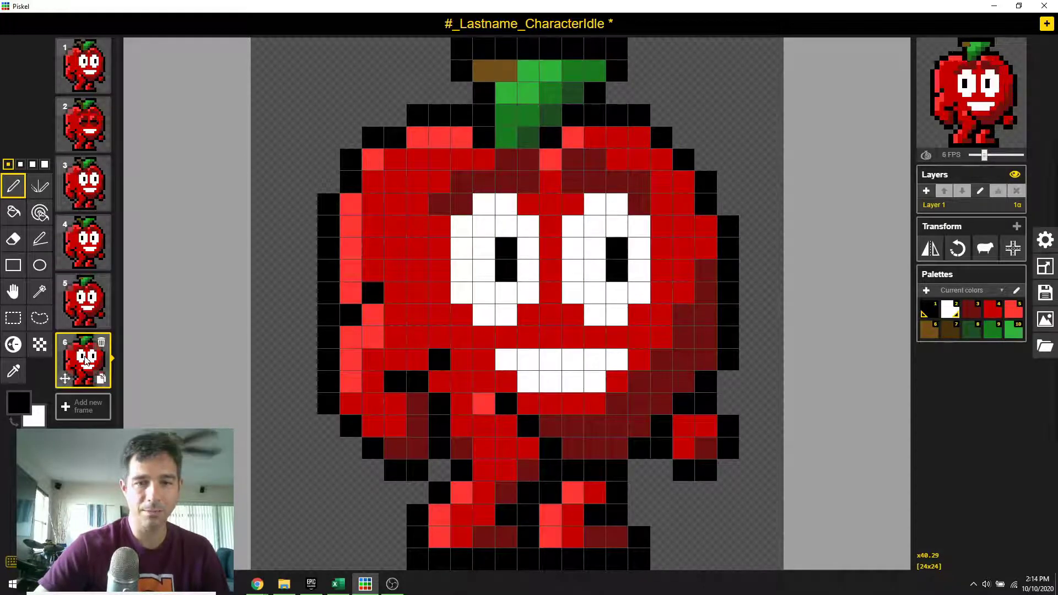
left_click(81, 78)
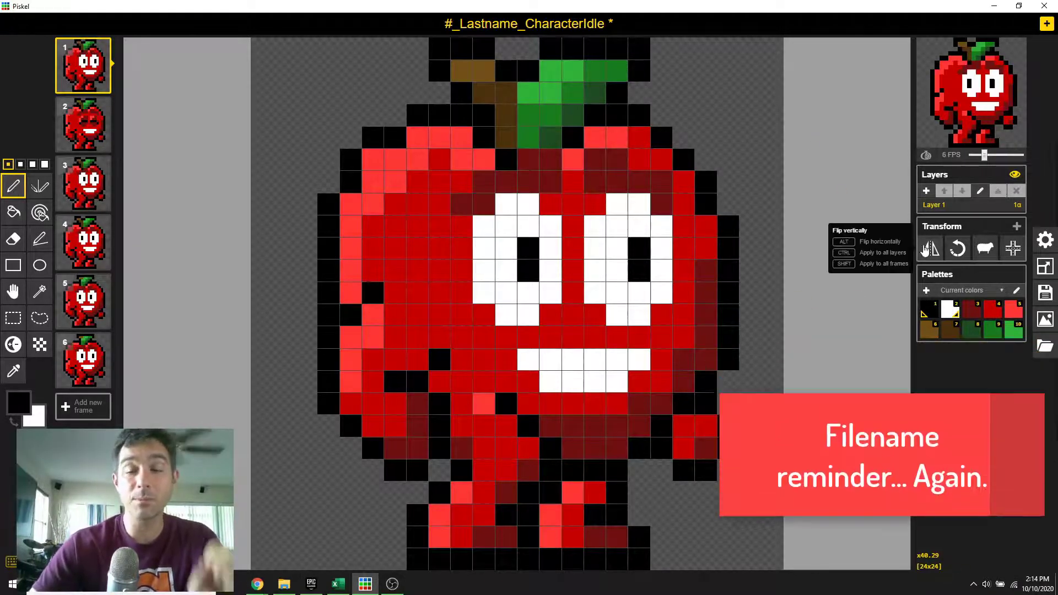
Step: Save the sprite as a new .piskel file on the Desktop, replacing # with 4 and Lastname with the author's surname in the file name
left_click(1045, 295)
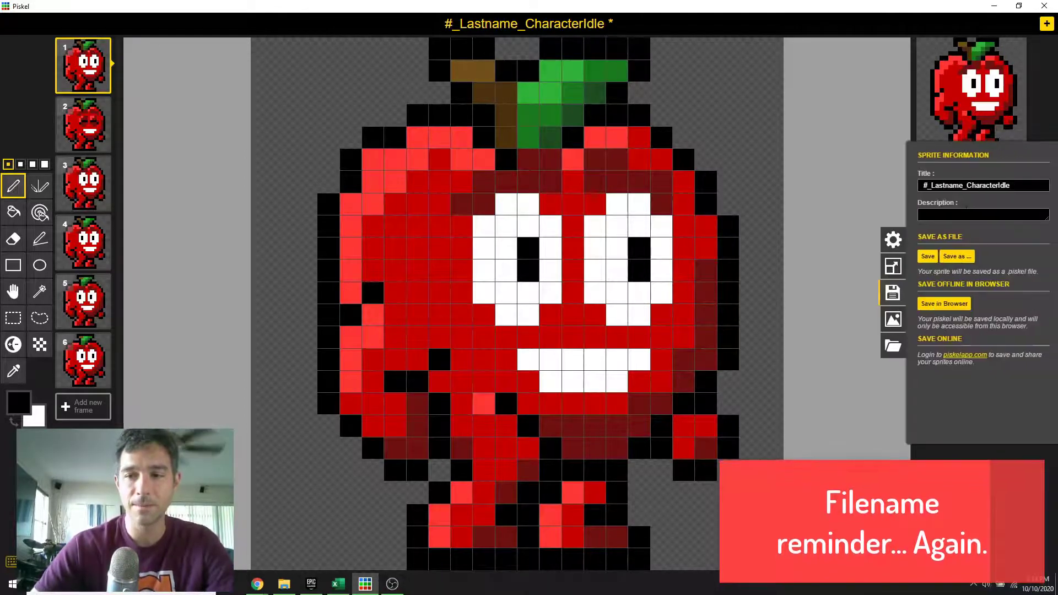
left_click(960, 257)
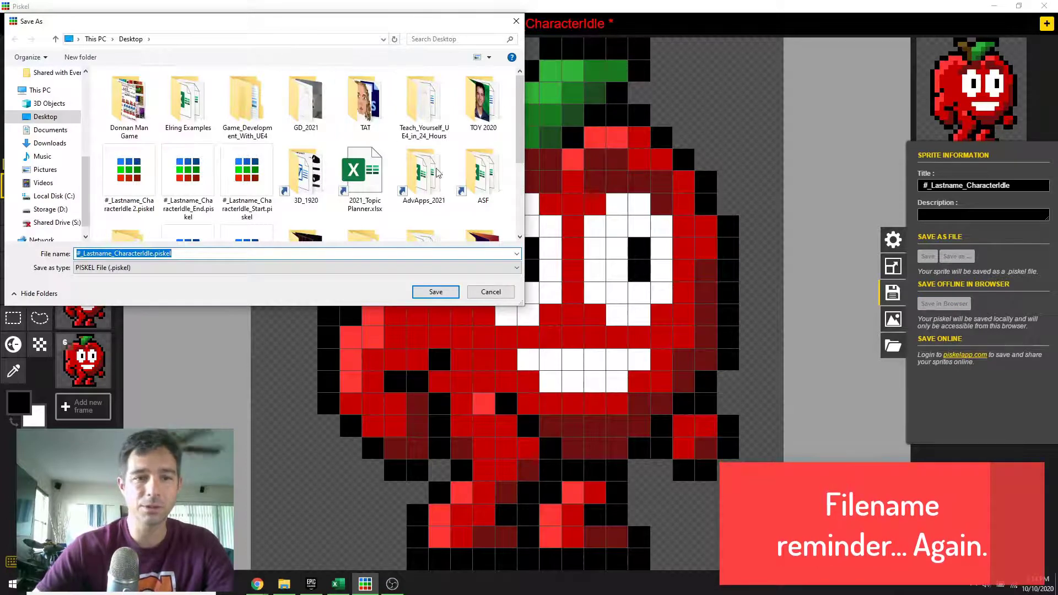
left_click(140, 254)
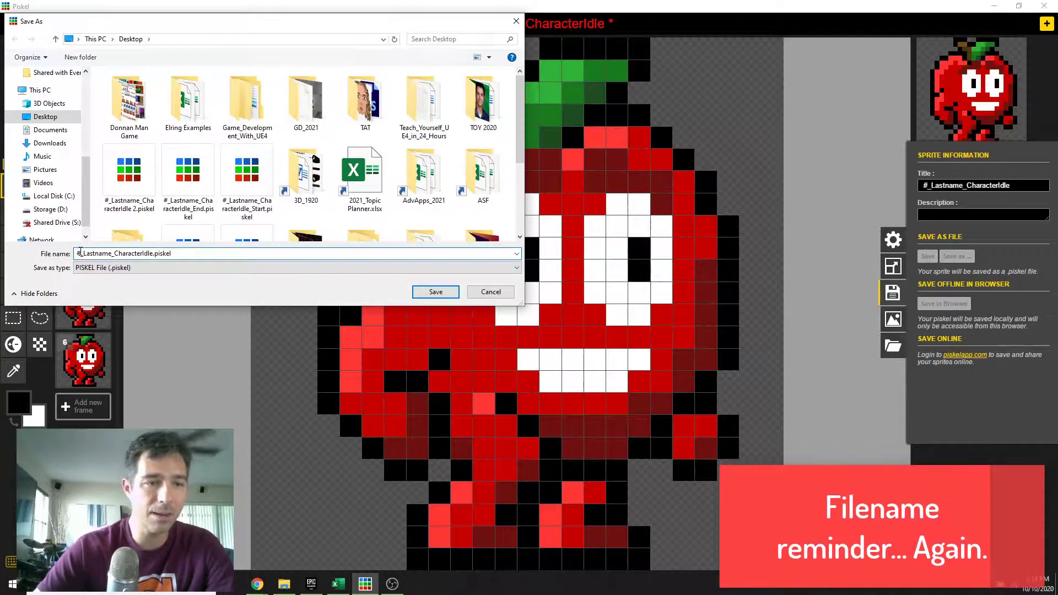
left_click_drag(80, 252, 78, 252)
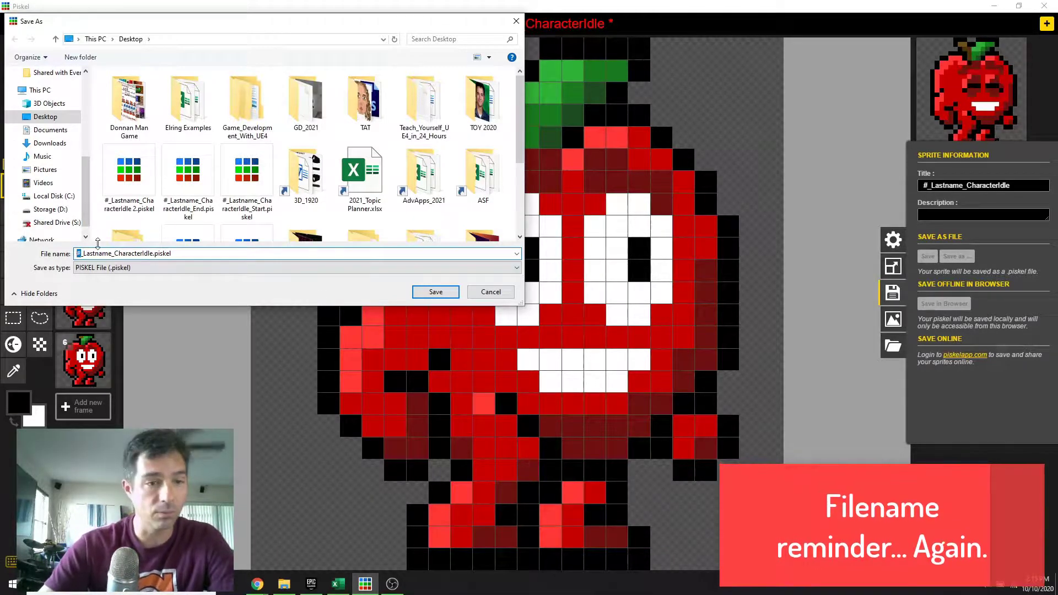
type("4")
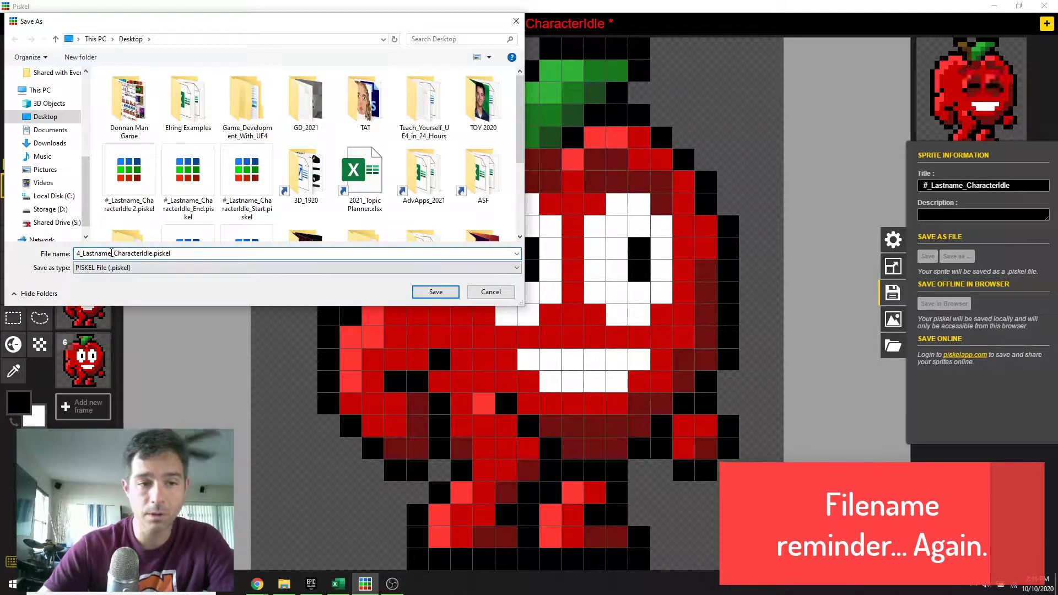
left_click_drag(111, 253, 83, 253)
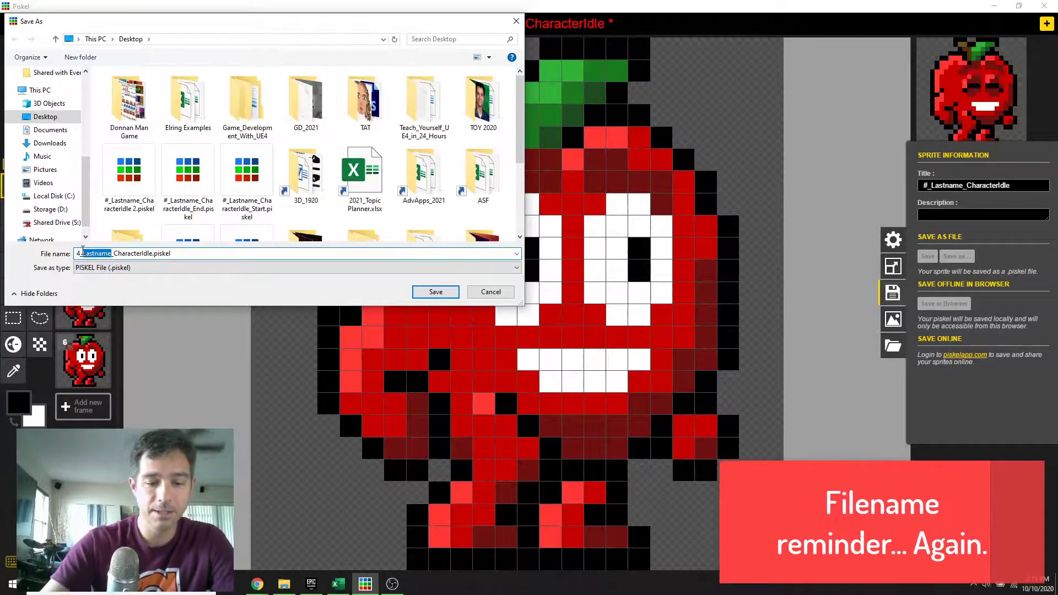
type("Donnan")
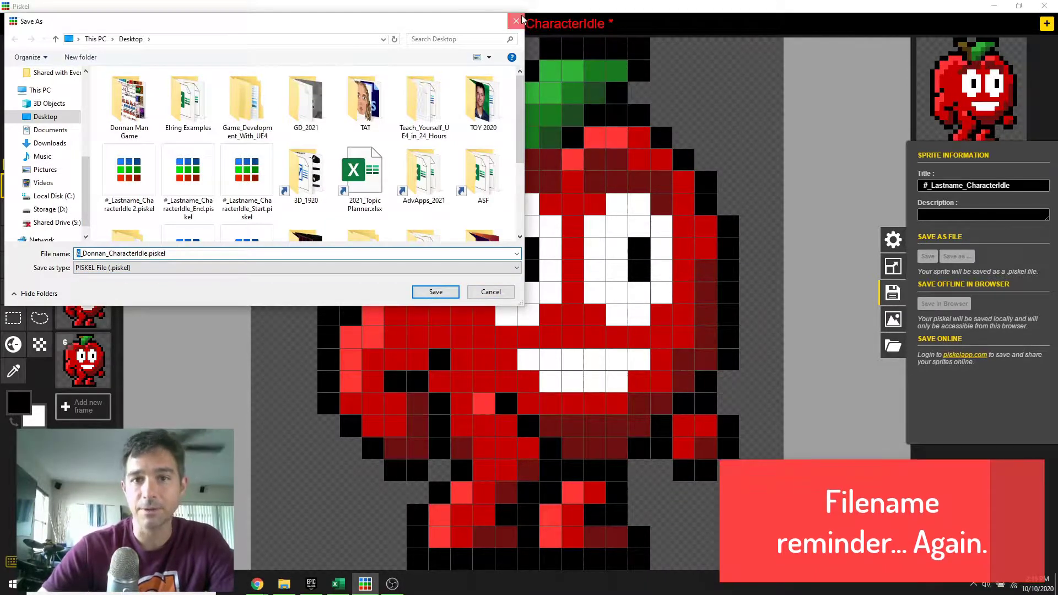
left_click(437, 292)
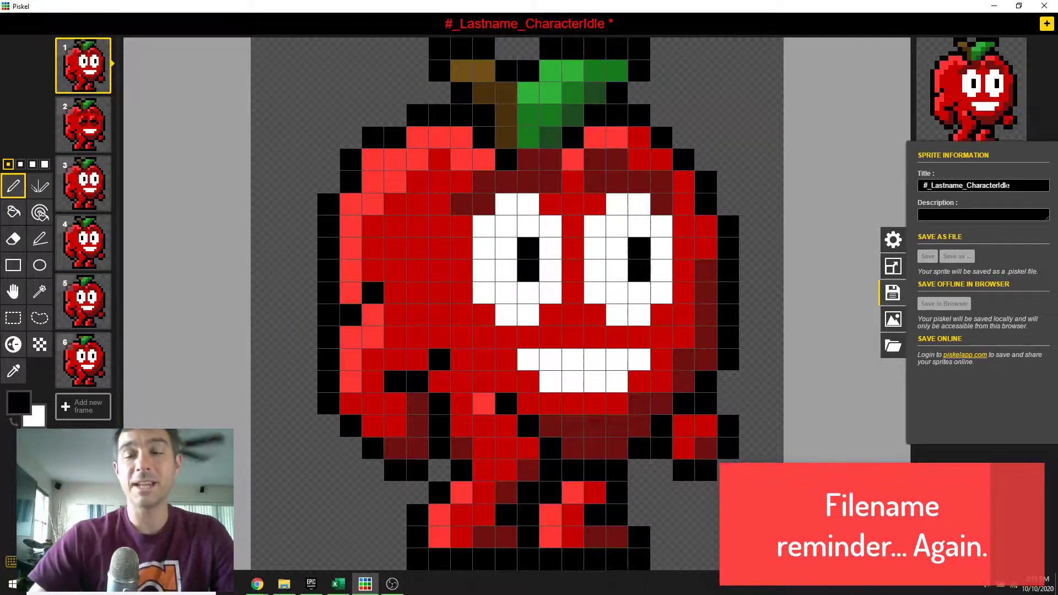